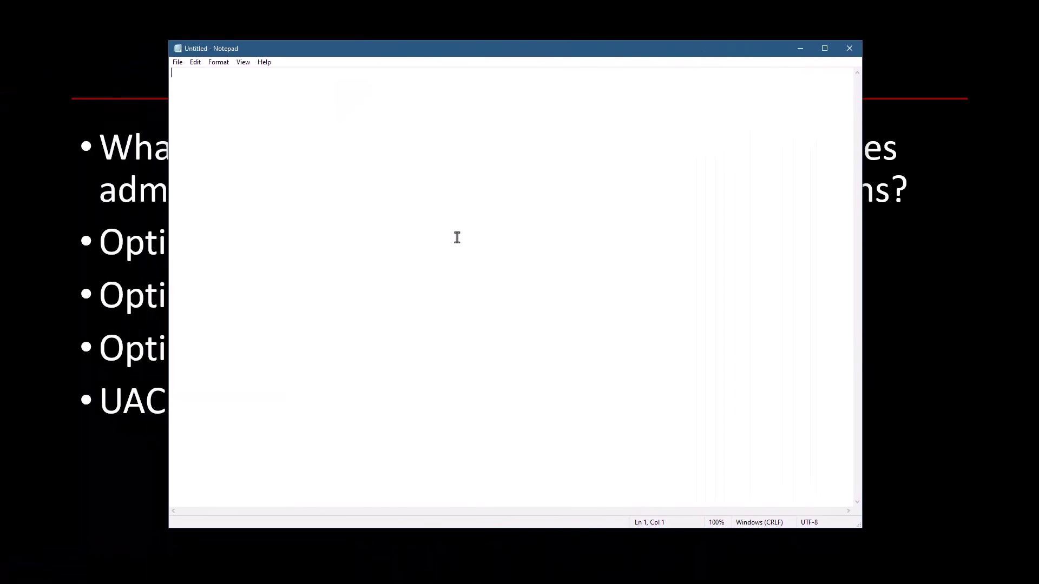
Write 'hello, world' in a new note and point the Save As dialog at C:\Windows.
text(hello, world!)
key(ctrl+s)
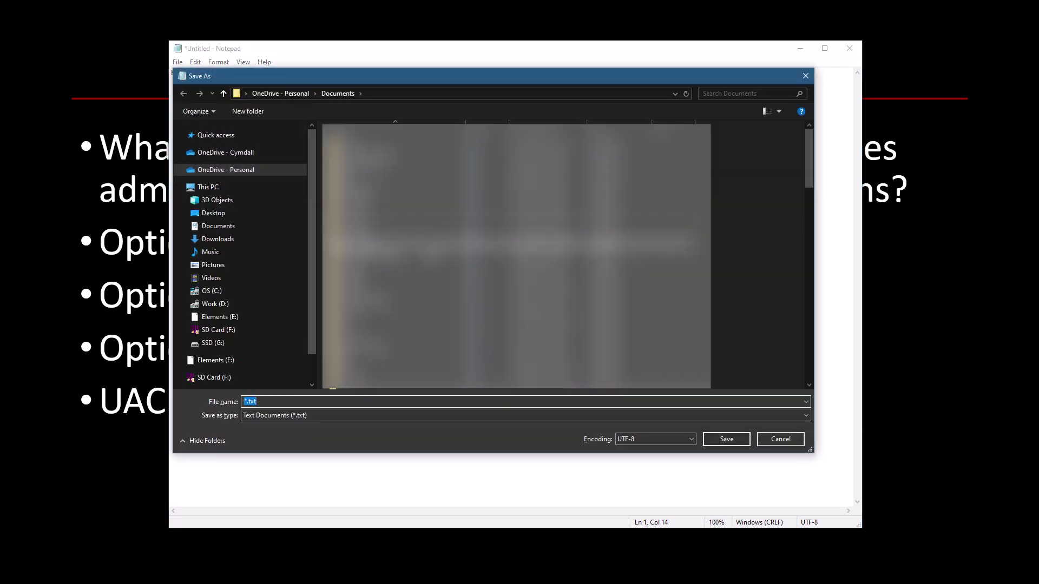
text(c:\windows)
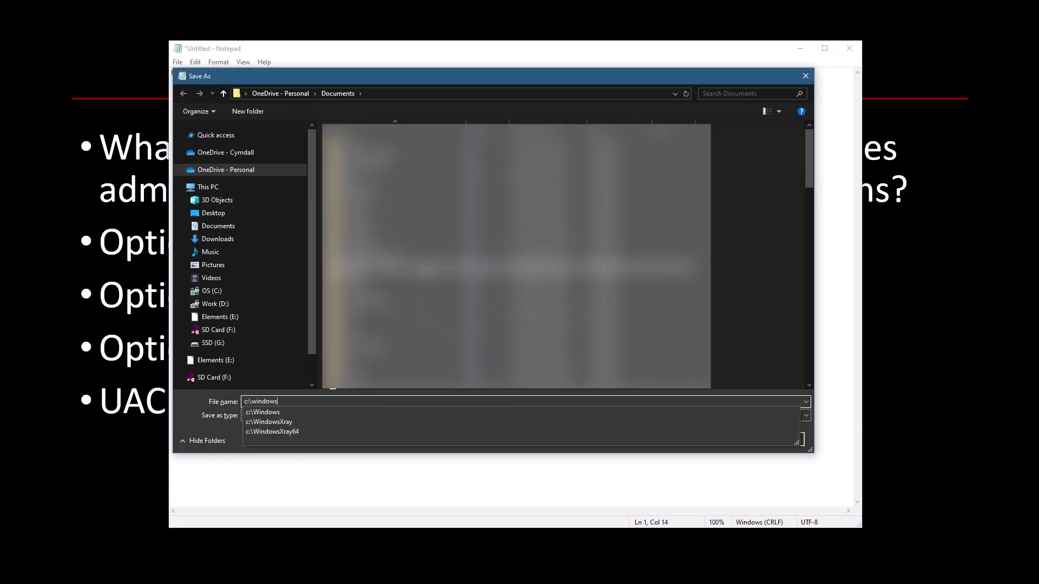
key(Return)
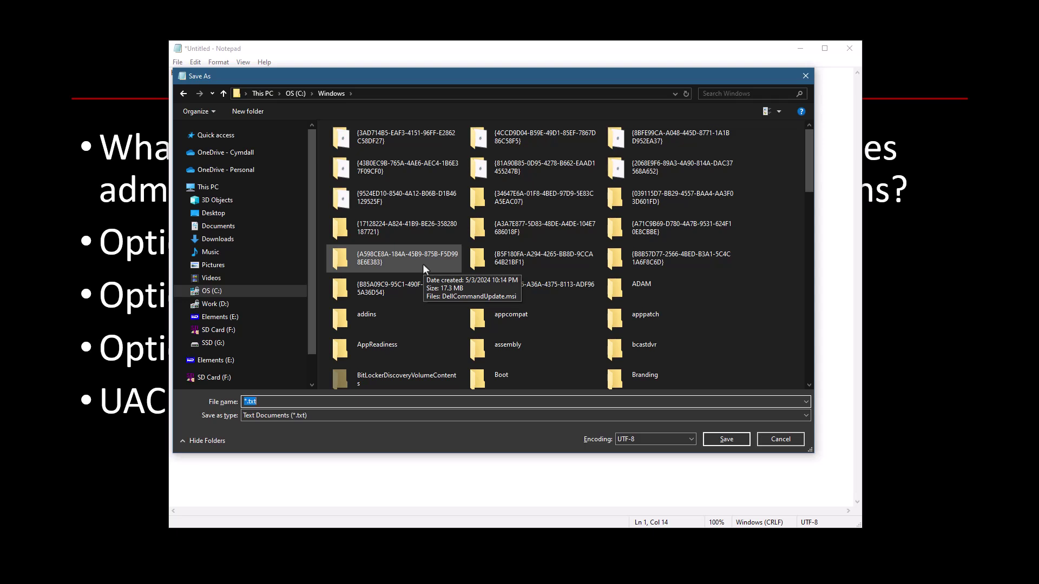
Show the C:\Windows contents in Details view and enter the file name Hello.txt.
click(778, 112)
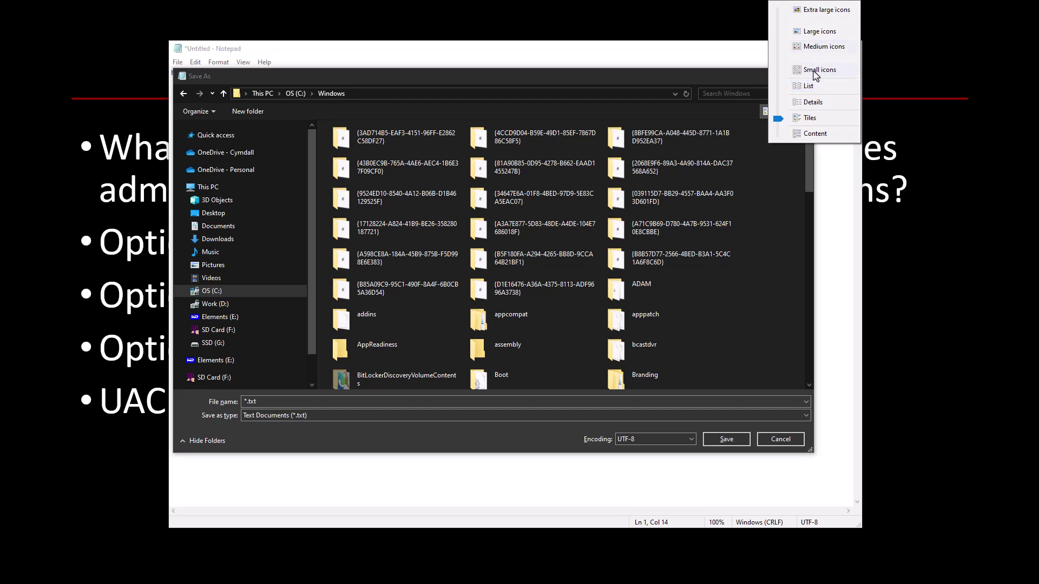
click(814, 103)
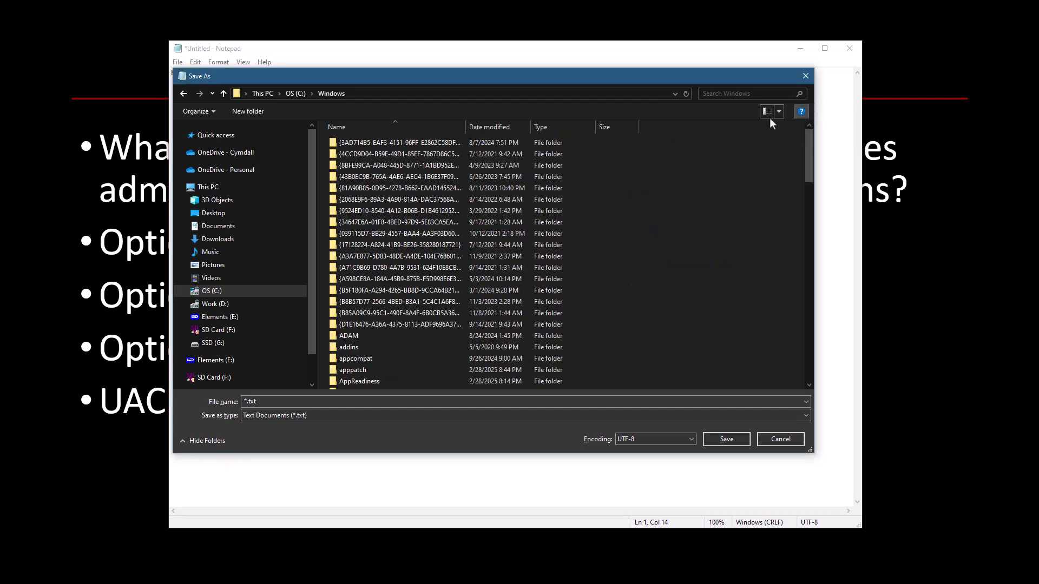
click(299, 402)
text(Hello.)
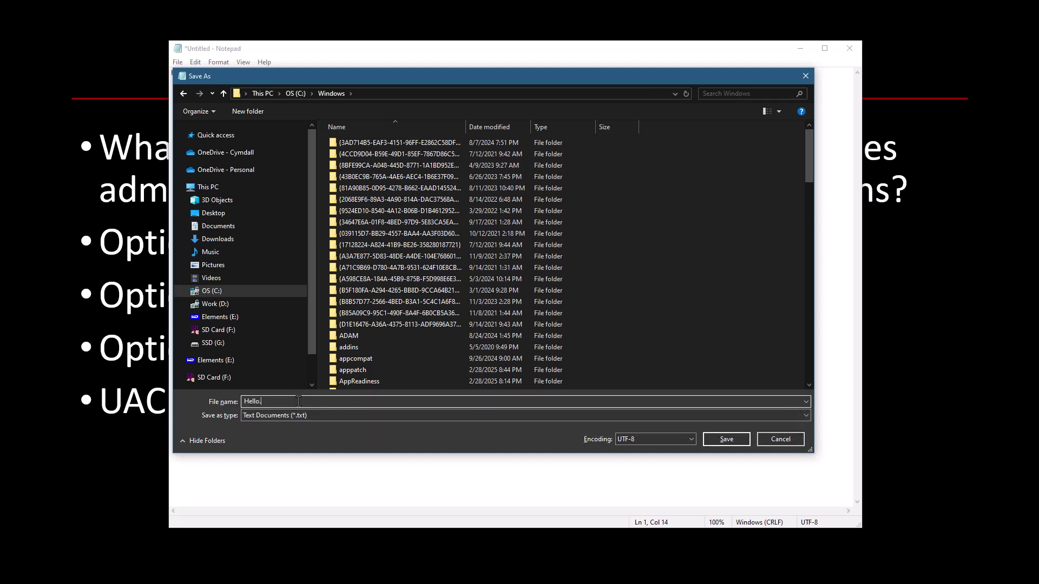
text(txt)
Try saving Hello.txt into C:\Windows and decline the offer to save in Documents instead.
key(Return)
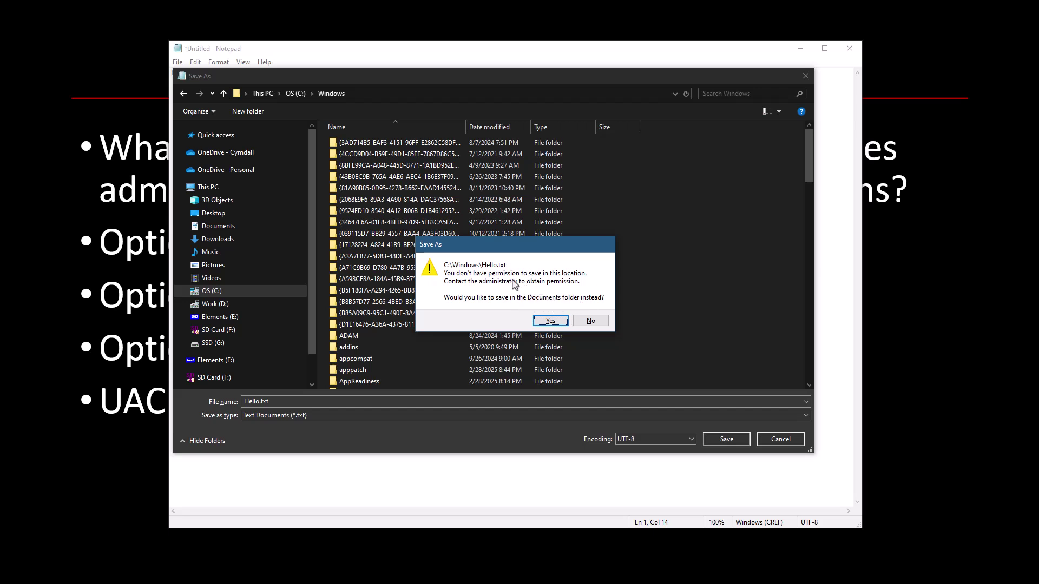
click(591, 321)
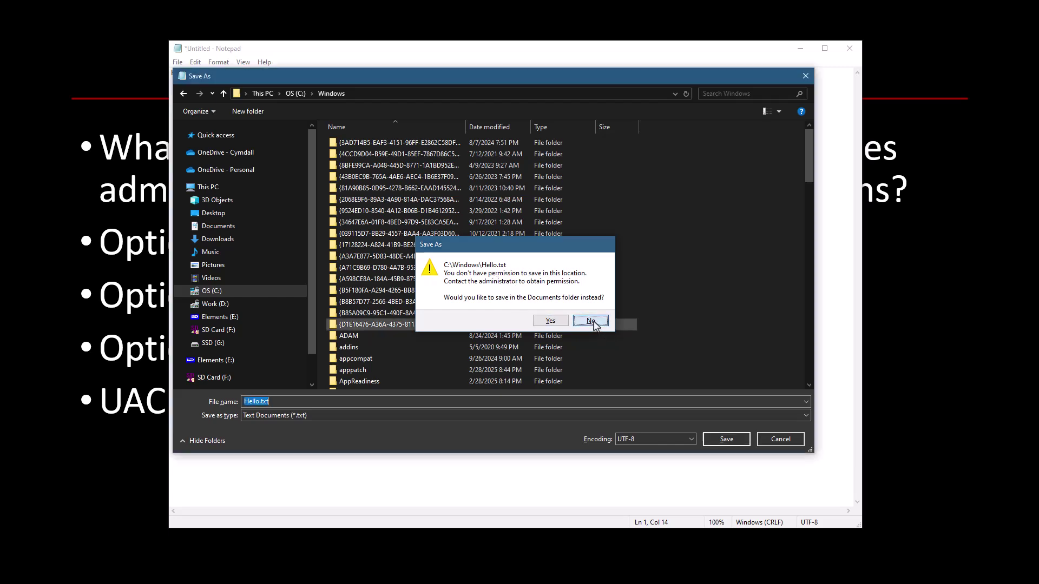
Cancel the Notepad save and bring up Task Manager on its Details list.
click(781, 439)
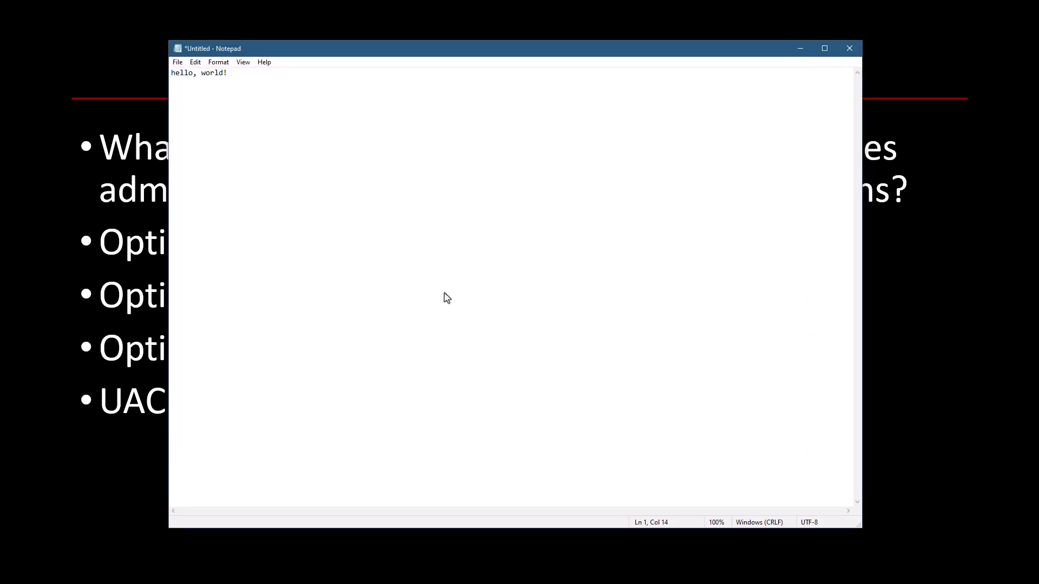
key(ctrl+shift+Escape)
drag(375, 222, 367, 104)
click(383, 179)
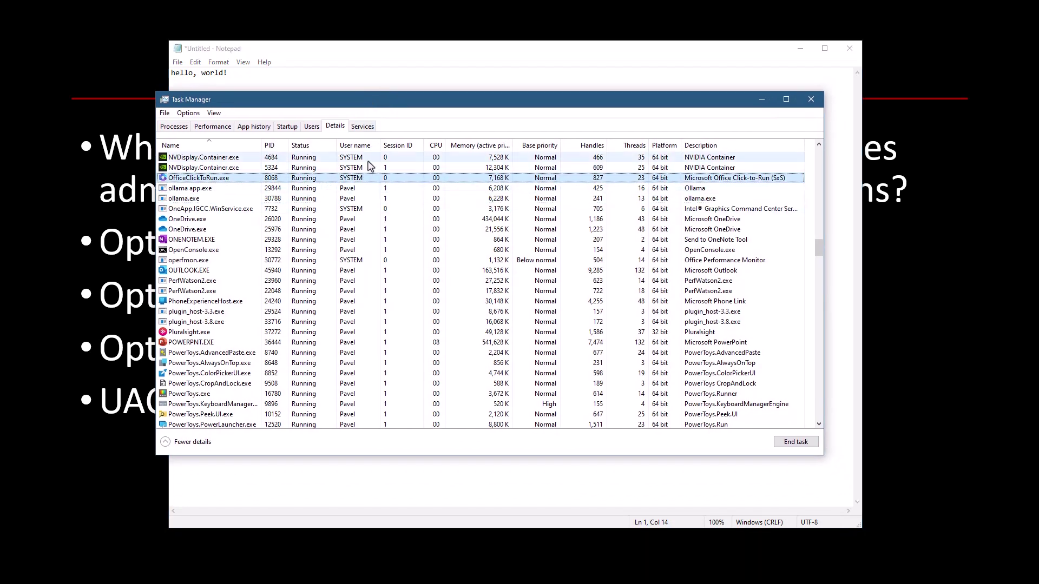
Add the UAC virtualization column to the Details process list.
right_click(372, 149)
click(402, 164)
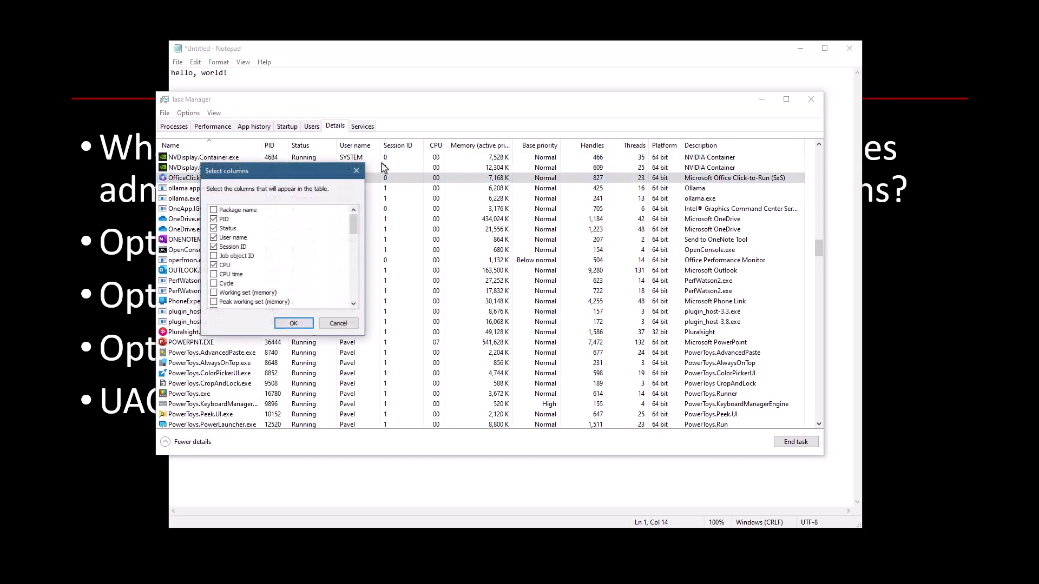
scroll(328, 253, down, 6)
scroll(327, 253, down, 4)
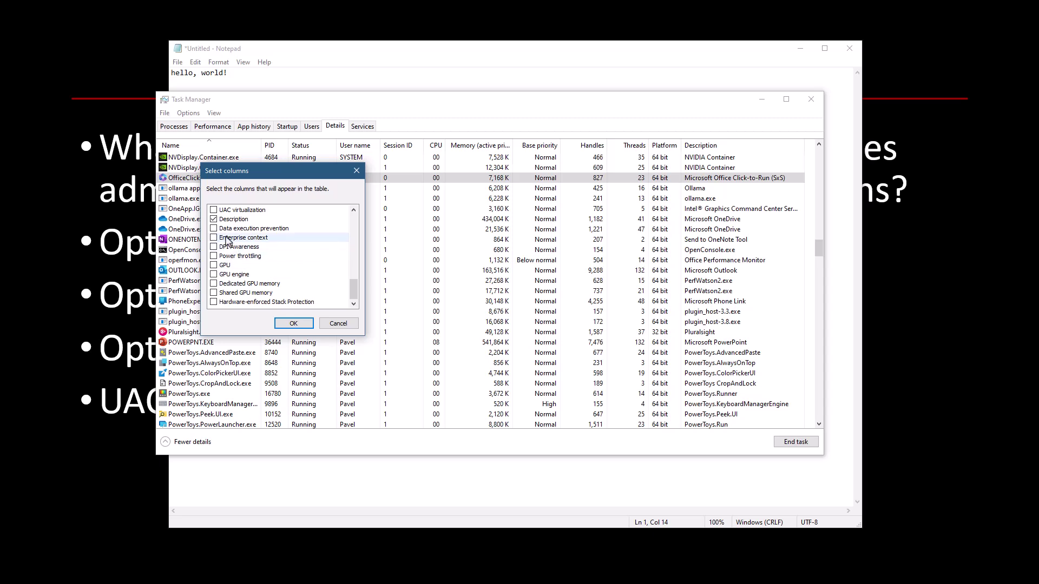
click(214, 211)
scroll(227, 227, up, 3)
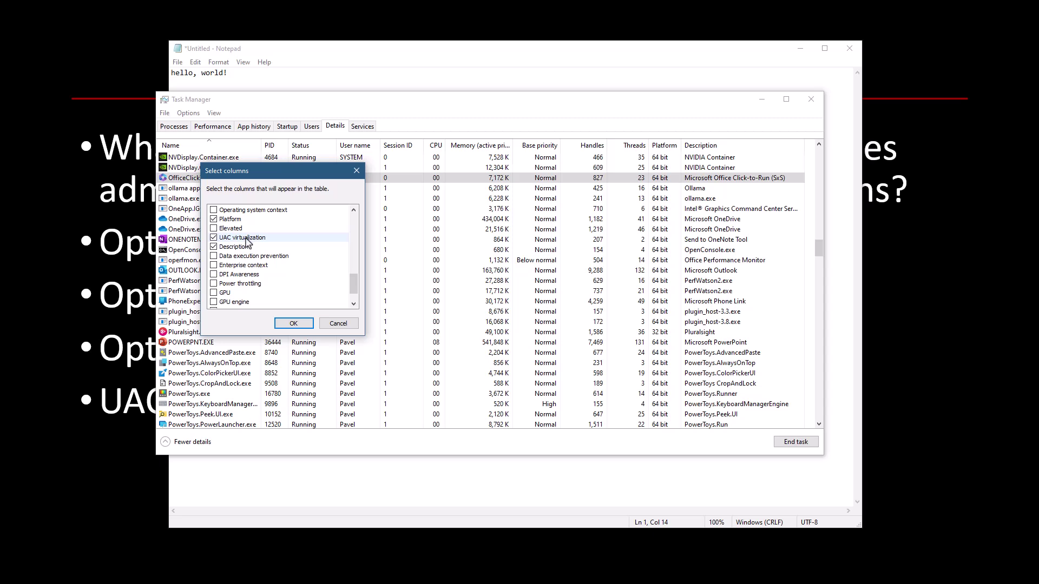
click(294, 323)
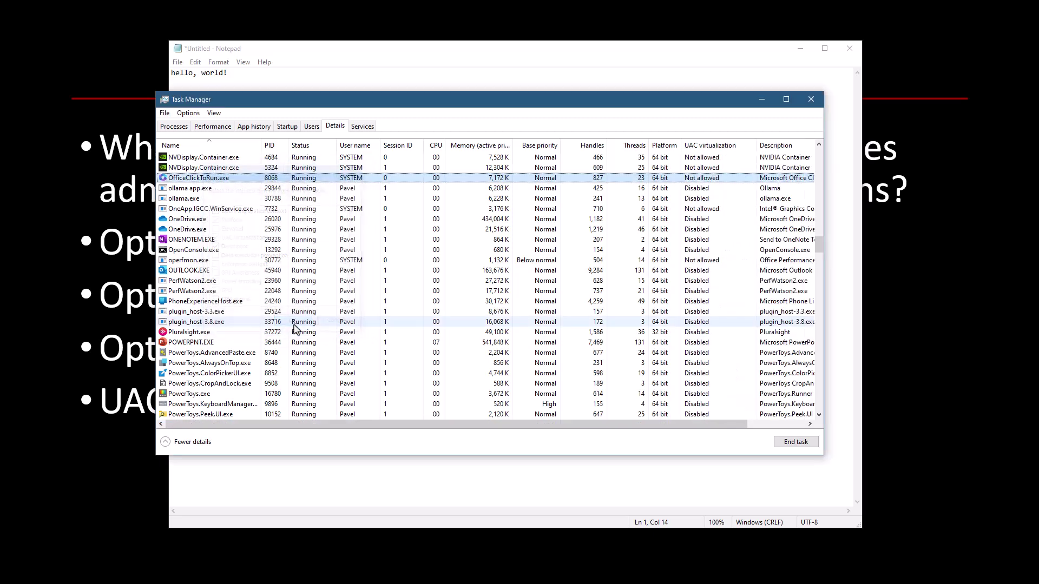
Browse processes from OneApp.IGCC.WinService.exe to POWERPNT.EXE, checking their UAC virtualization values.
click(712, 209)
click(711, 261)
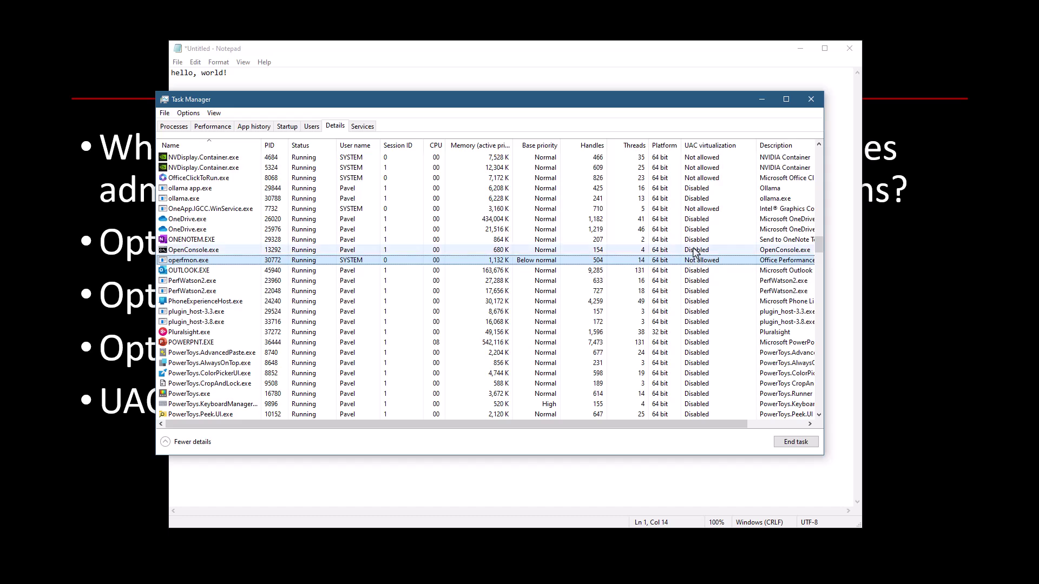
click(700, 293)
scroll(701, 298, down, 3)
scroll(699, 282, up, 1)
click(698, 271)
scroll(699, 281, down, 3)
scroll(699, 281, up, 1)
click(697, 251)
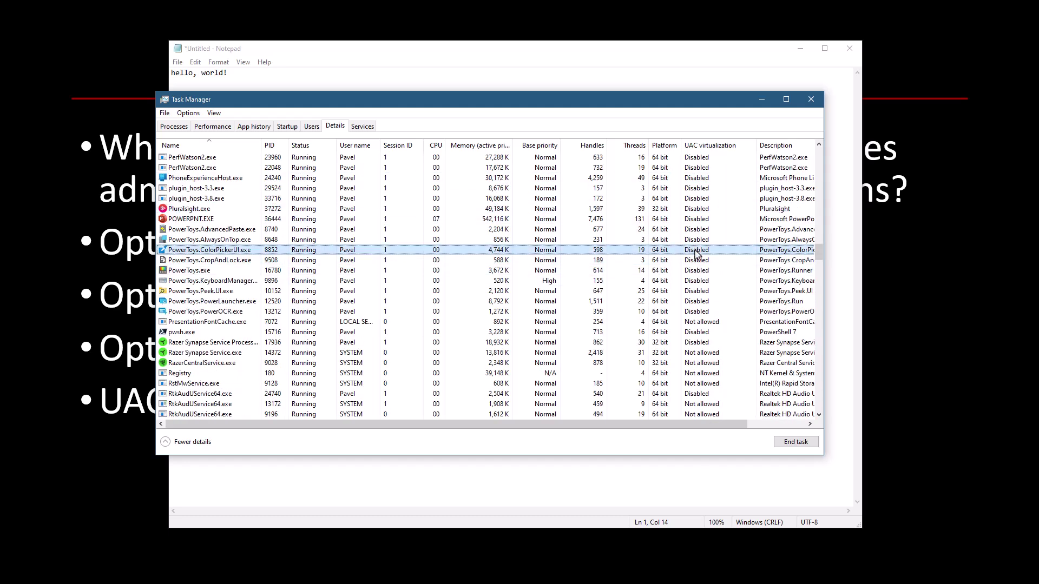
click(584, 220)
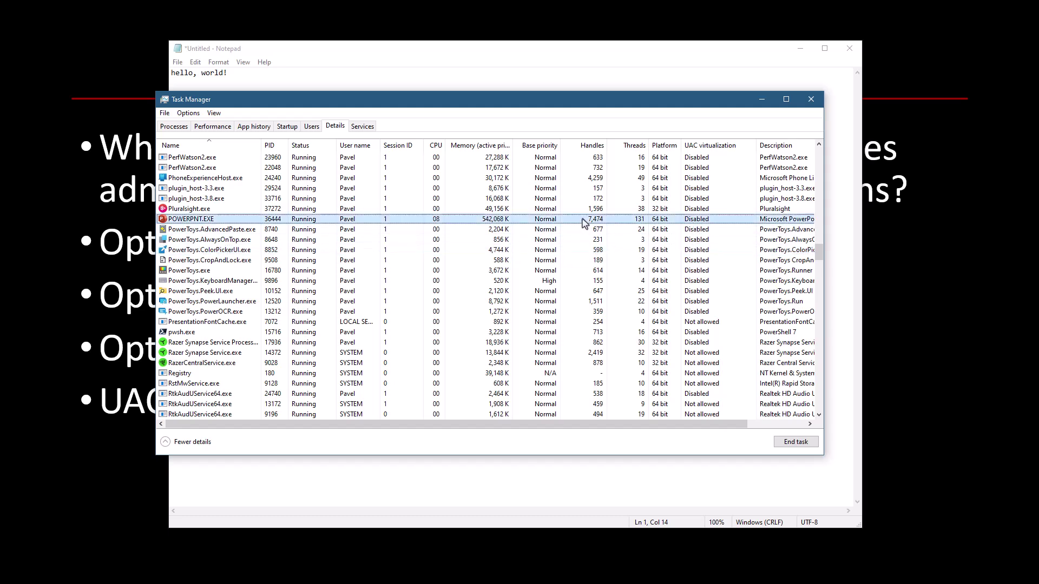
Jump to notepad.exe by typing 'notepad' and confirm its UAC virtualization reads Disabled.
text(notepad)
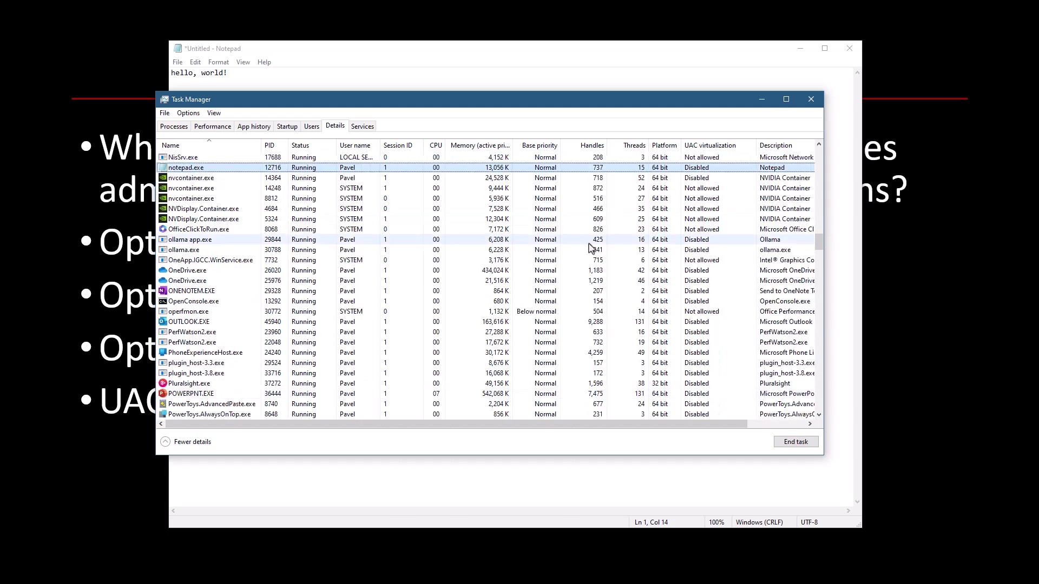
scroll(595, 233, up, 1)
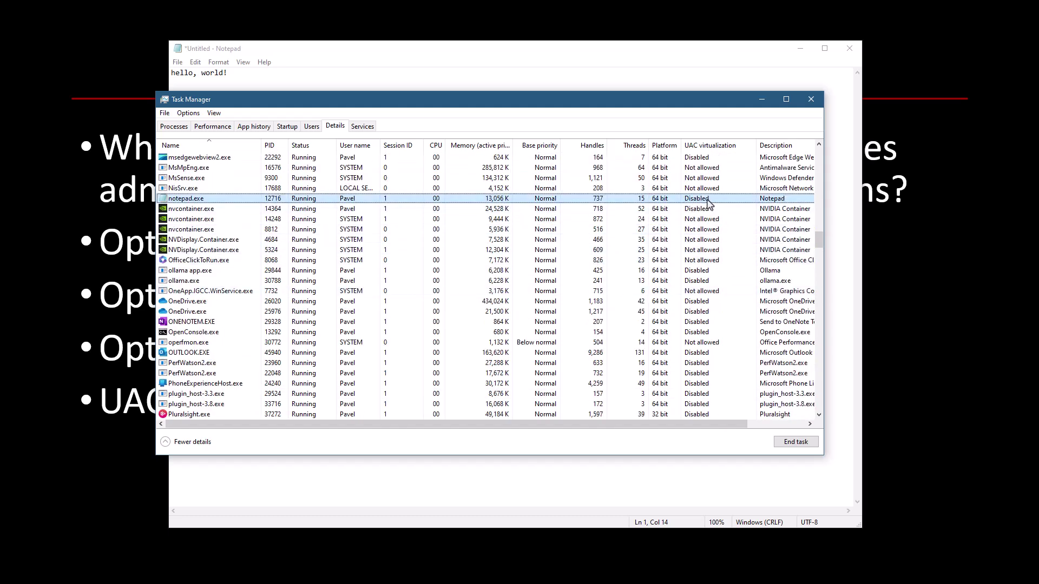
scroll(710, 203, up, 1)
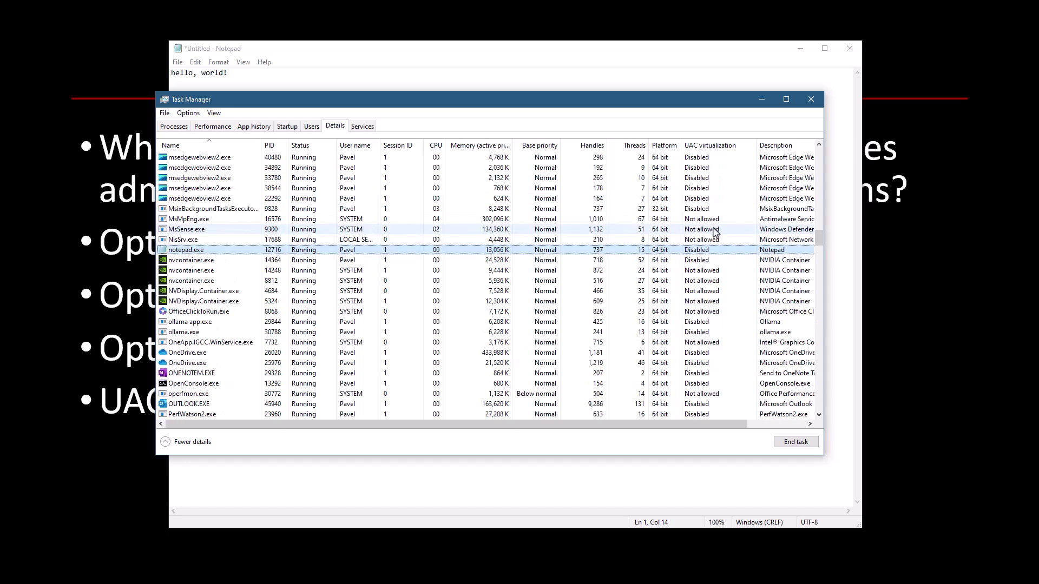
scroll(706, 230, down, 1)
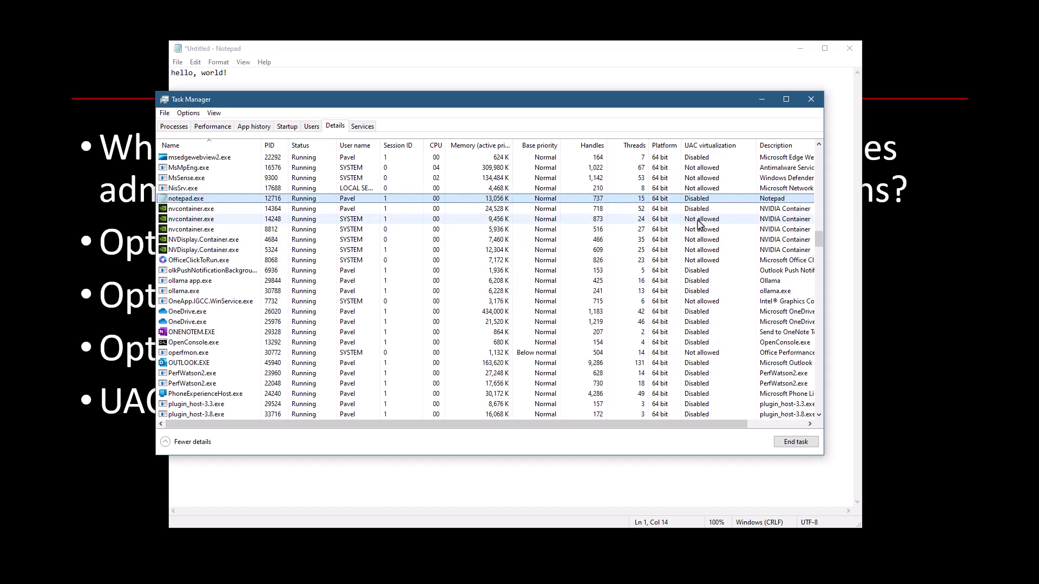
key(alt+F4)
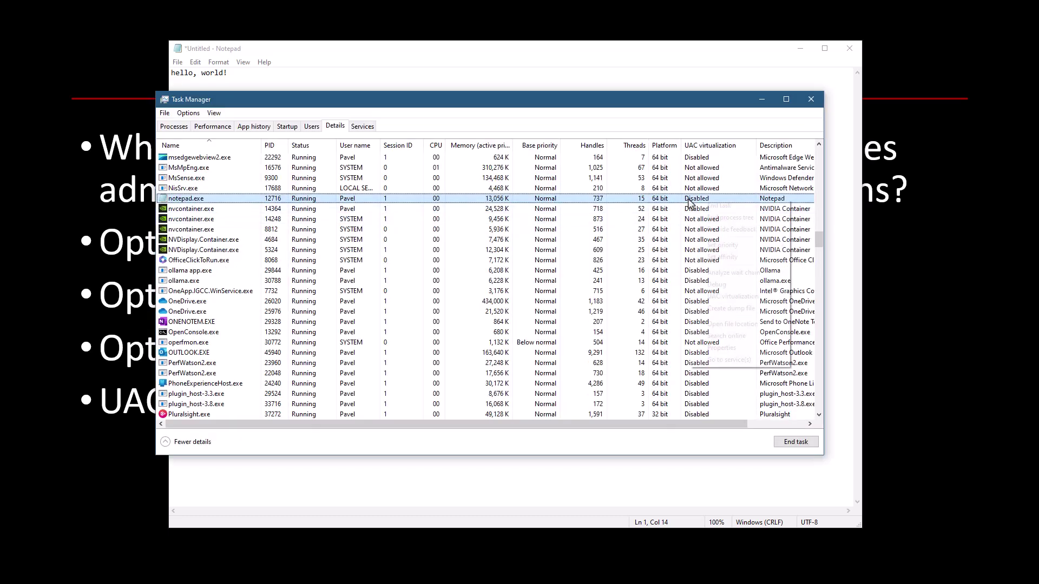
Switch notepad.exe's UAC virtualization to Enabled and confirm the change.
right_click(689, 199)
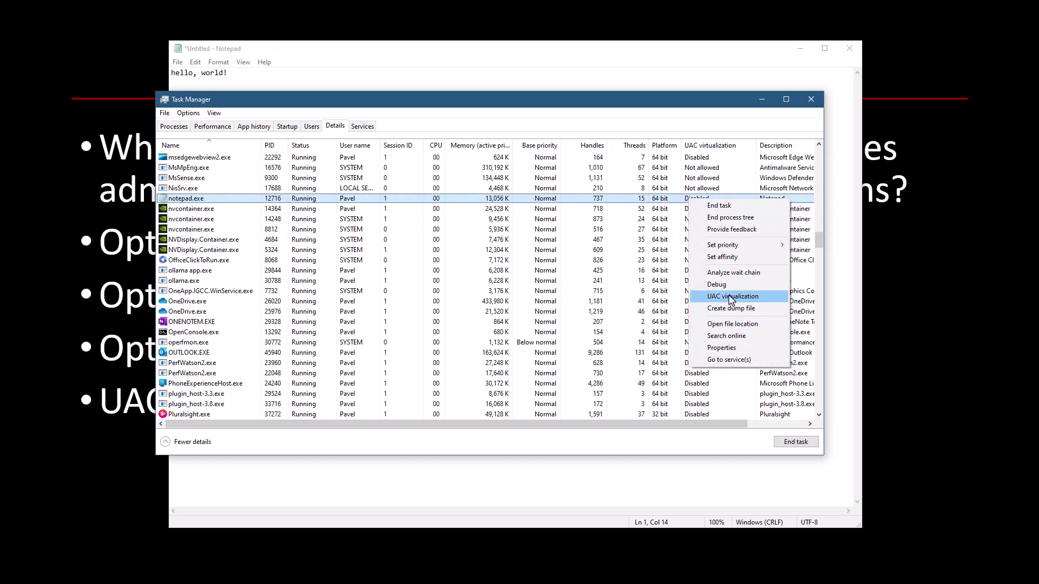
click(731, 297)
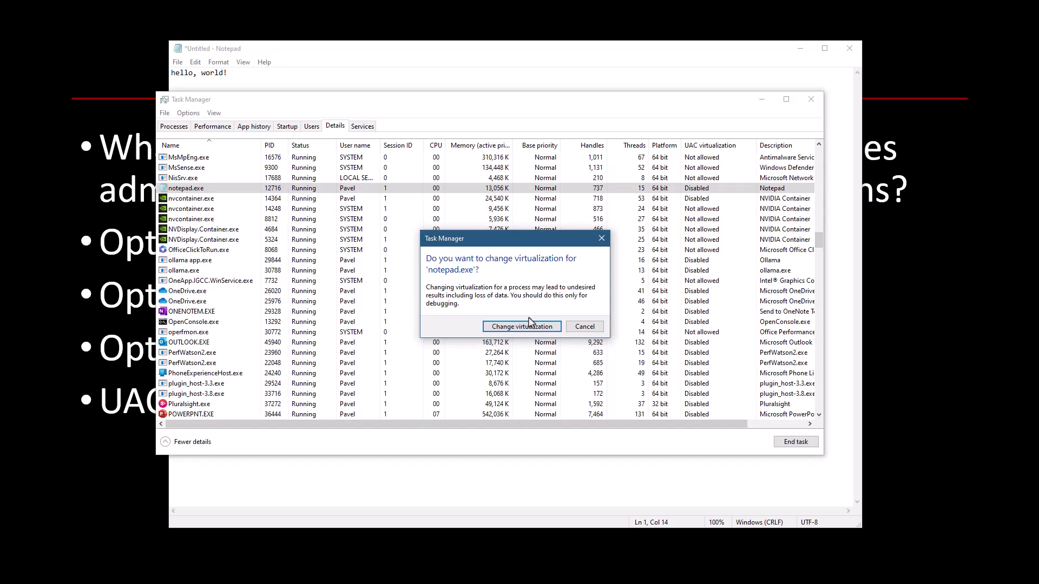
click(529, 325)
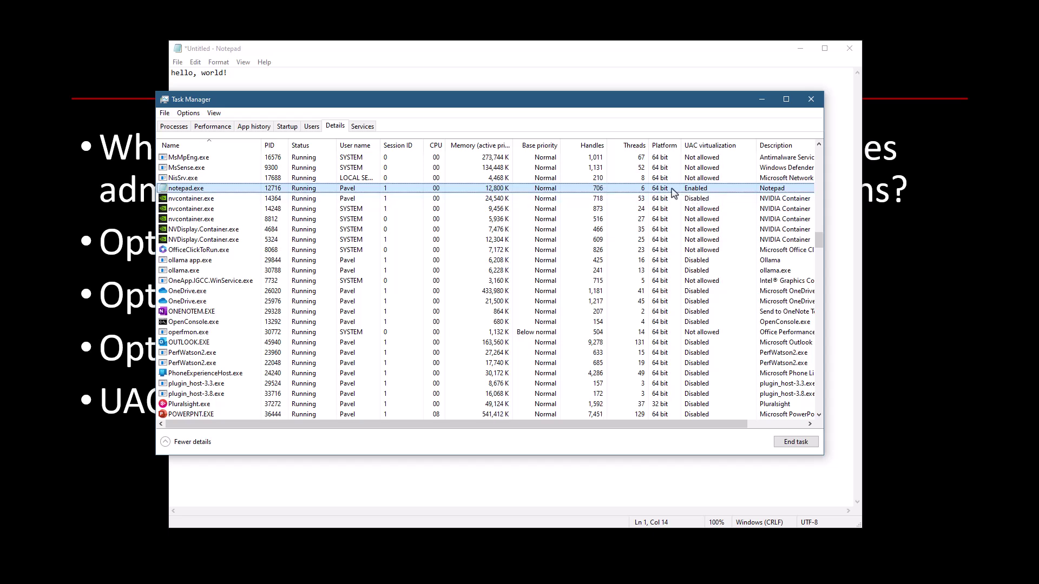
Back in Notepad, save the note as hello.txt in C:\Windows and enlarge the text.
click(762, 99)
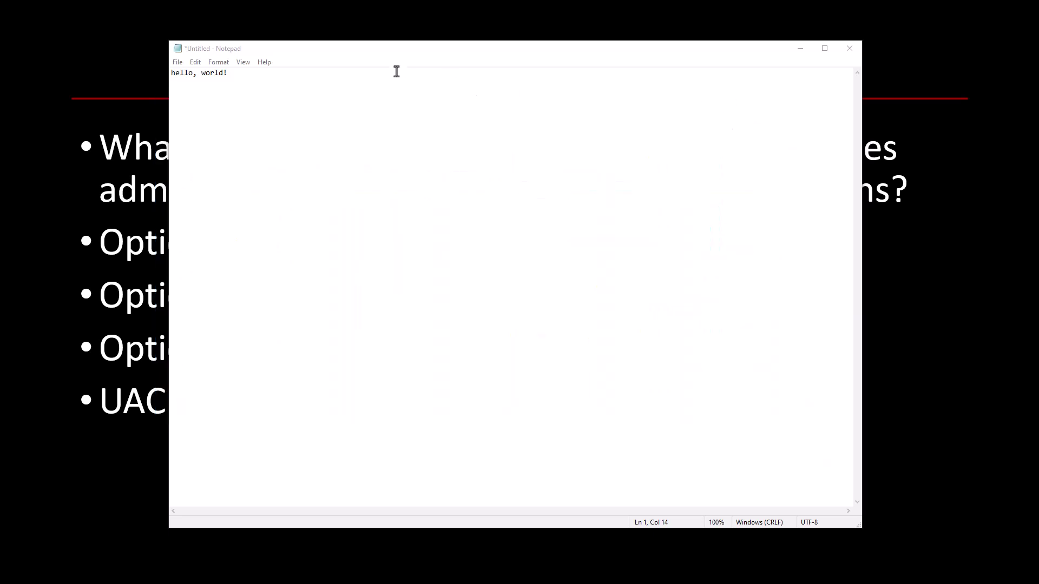
key(ctrl+s)
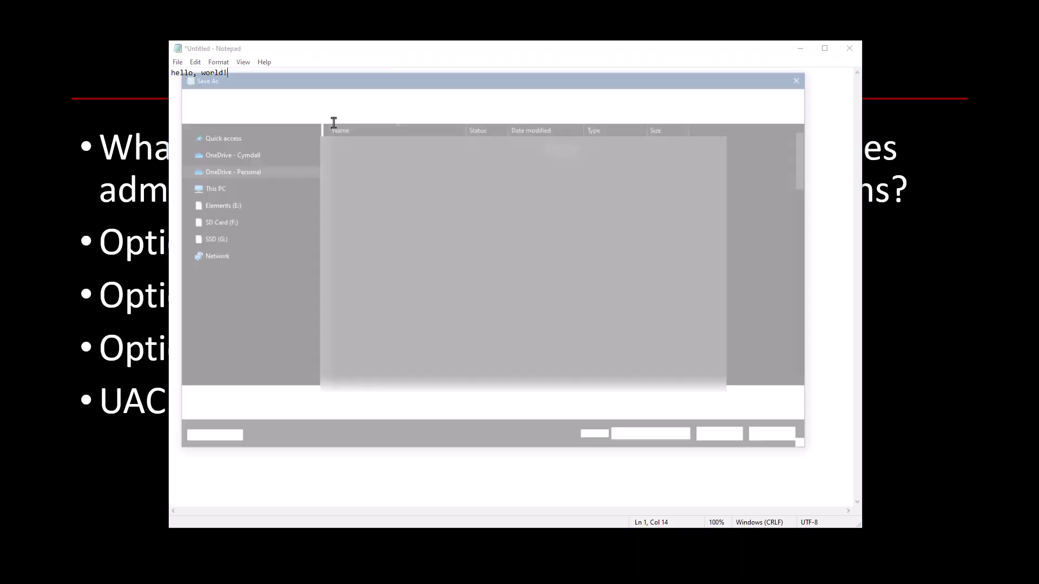
text(c:\windows)
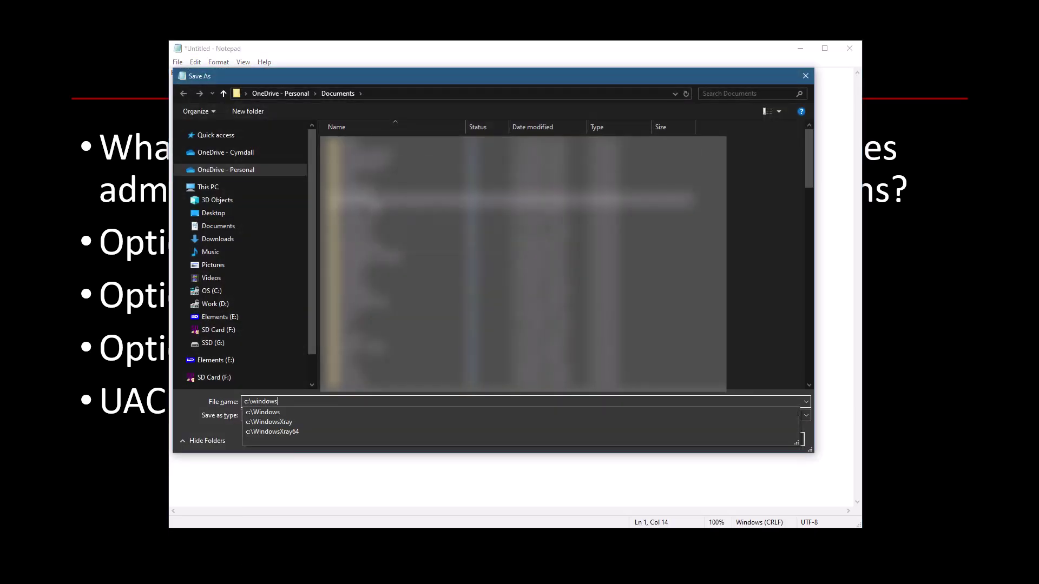
key(Return)
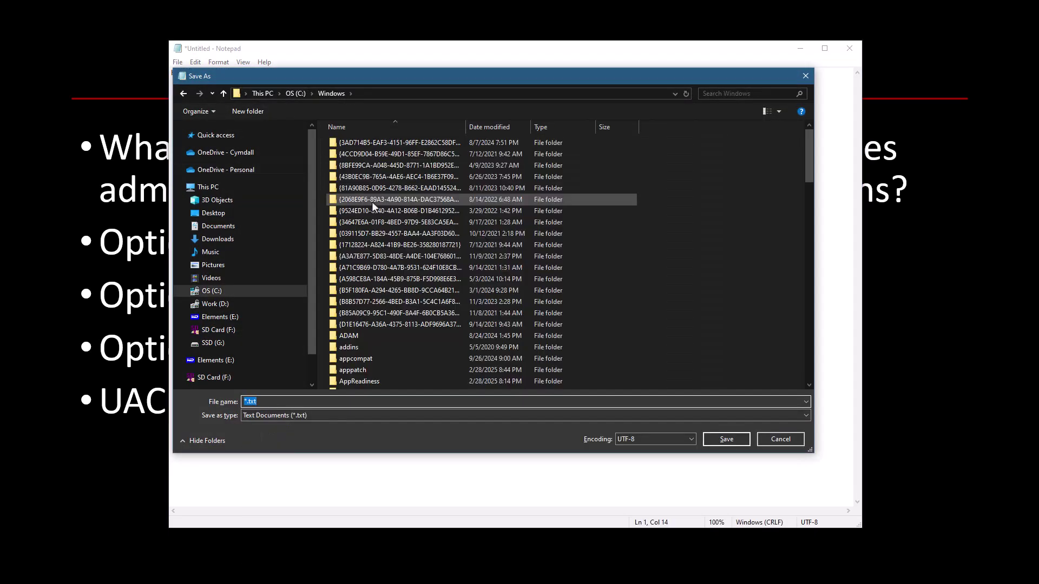
text(hello.txt)
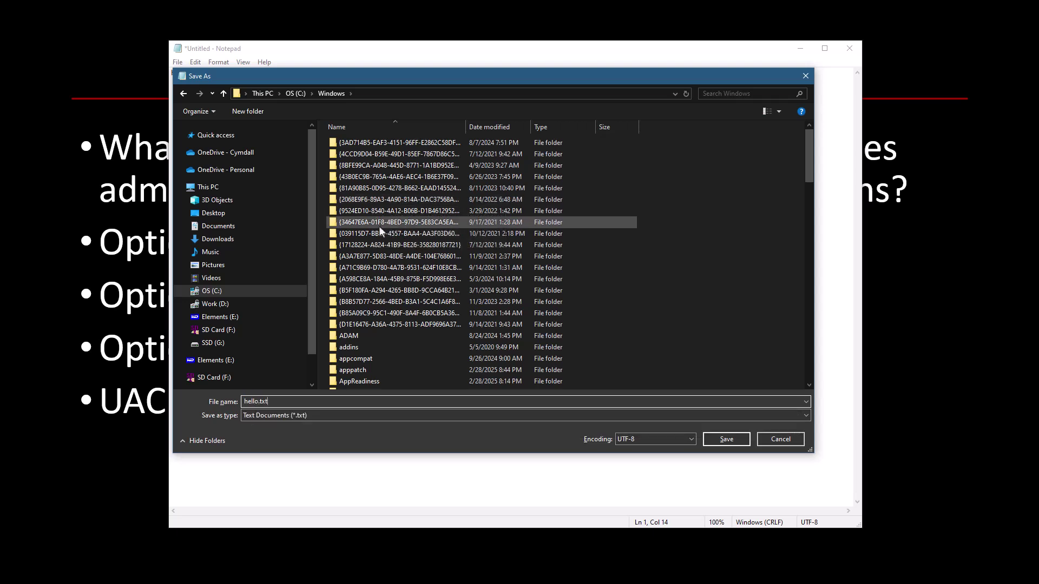
click(727, 439)
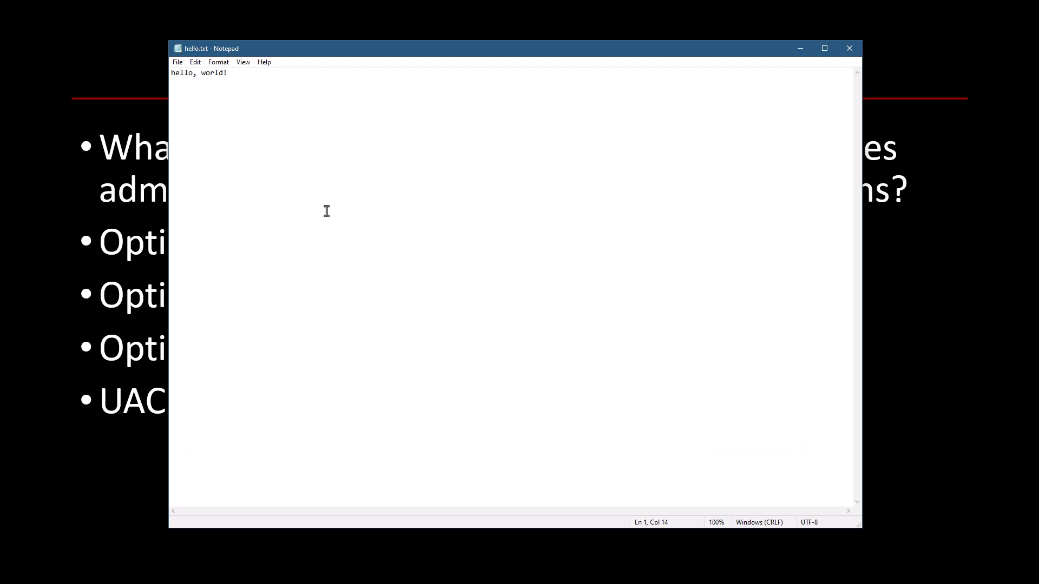
key(ctrl+plus)
key(ctrl+plus)
key(ctrl+plus)
Open hello.txt from C:\Windows, sorting by Date modified to find it, and place the cursor after the text.
click(180, 63)
click(196, 98)
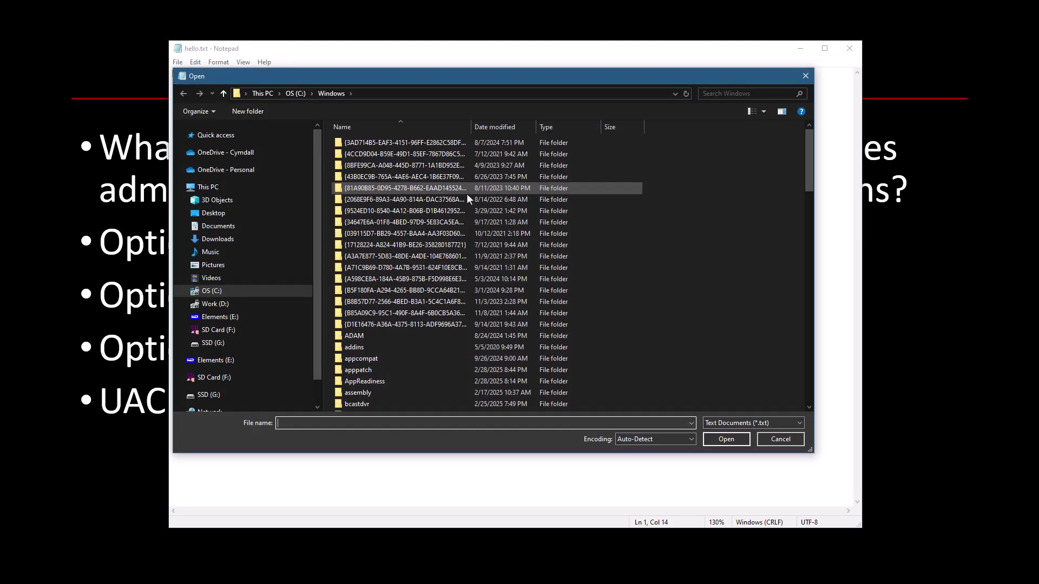
text(hel)
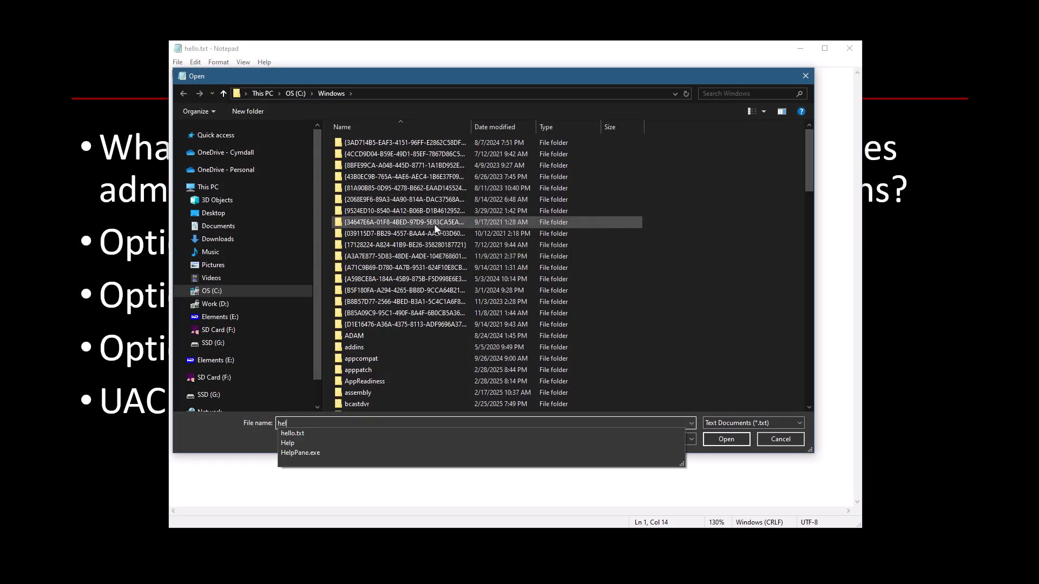
click(505, 124)
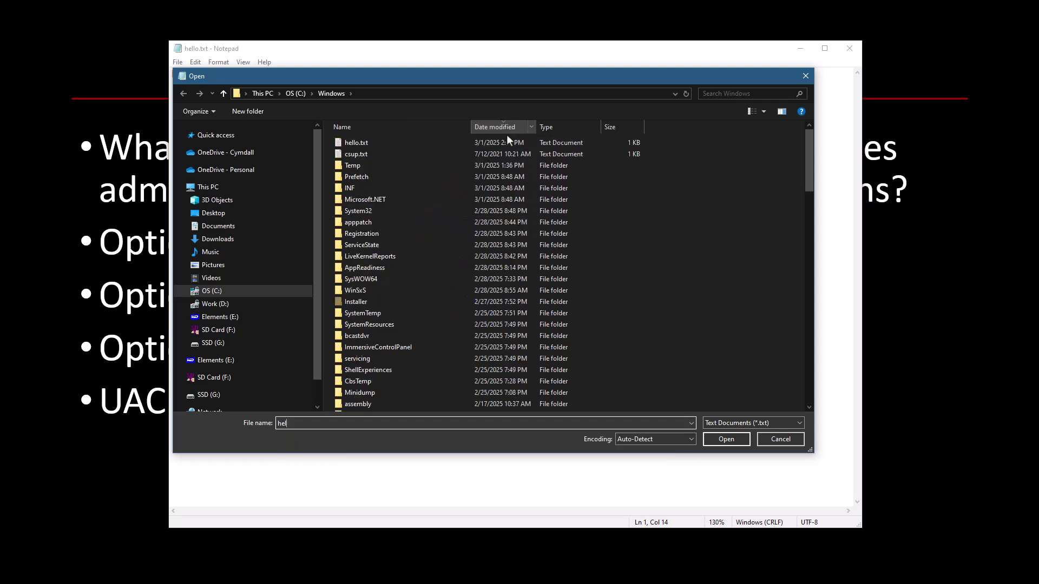
click(371, 143)
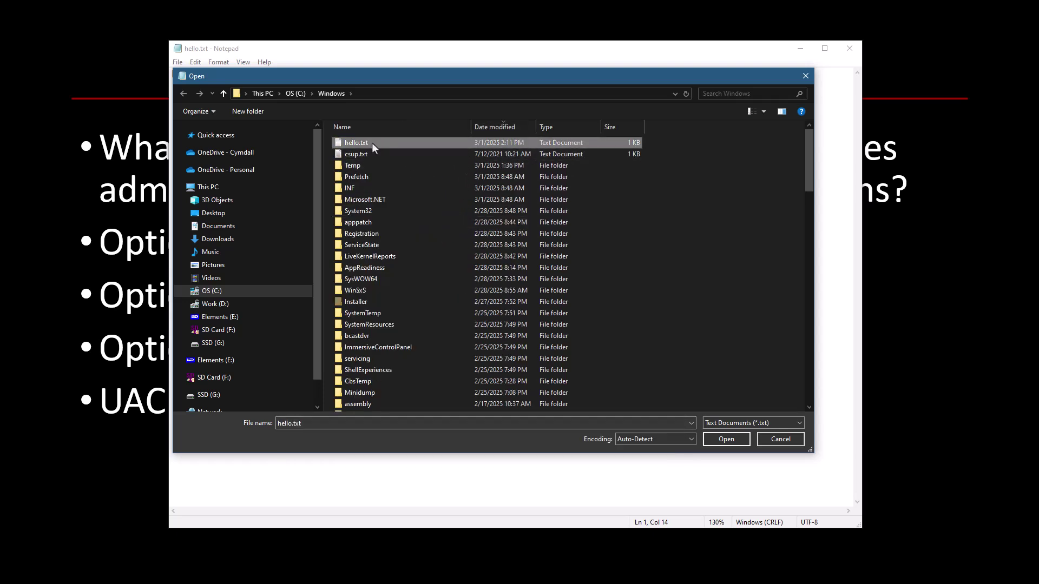
click(728, 441)
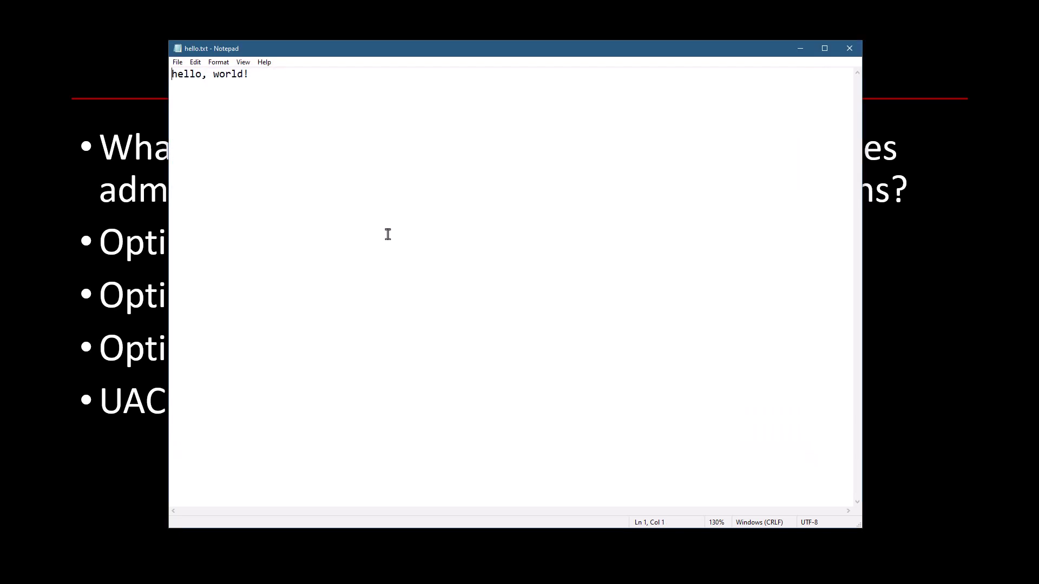
click(297, 141)
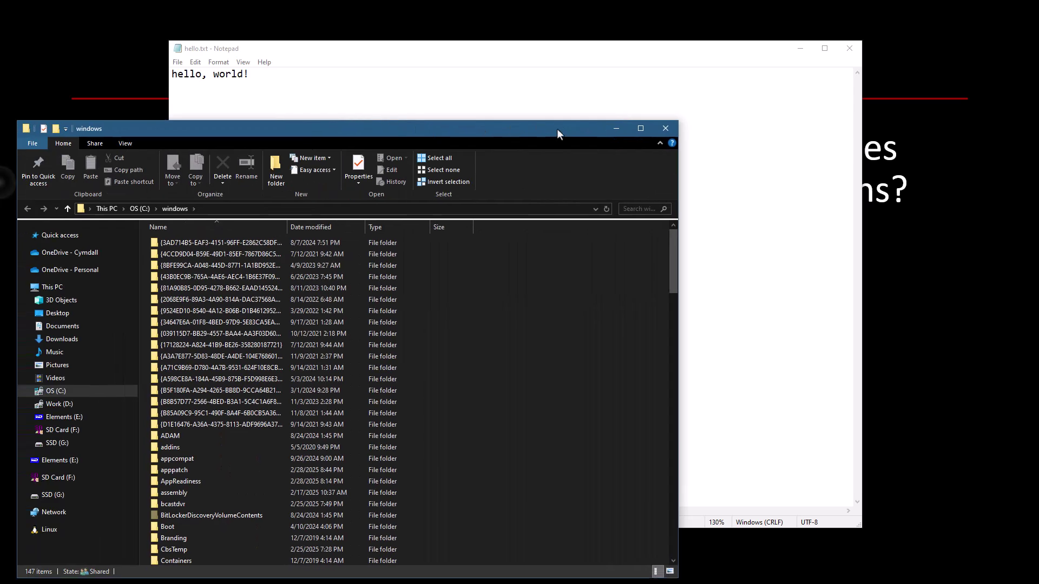
Move the Explorer window into view and sort C:\Windows by Date modified, newest first.
drag(557, 128, 742, 80)
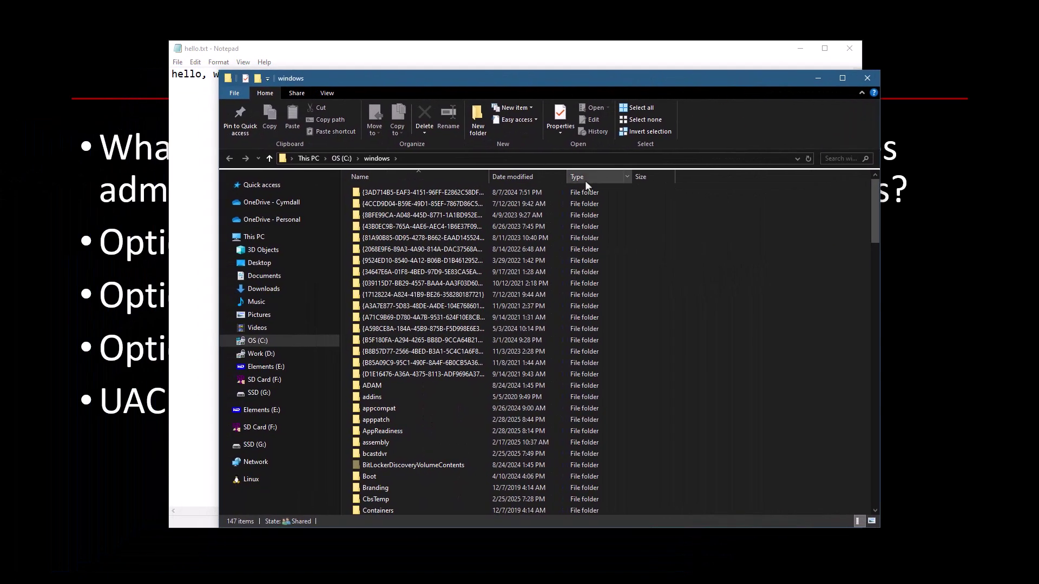
click(513, 177)
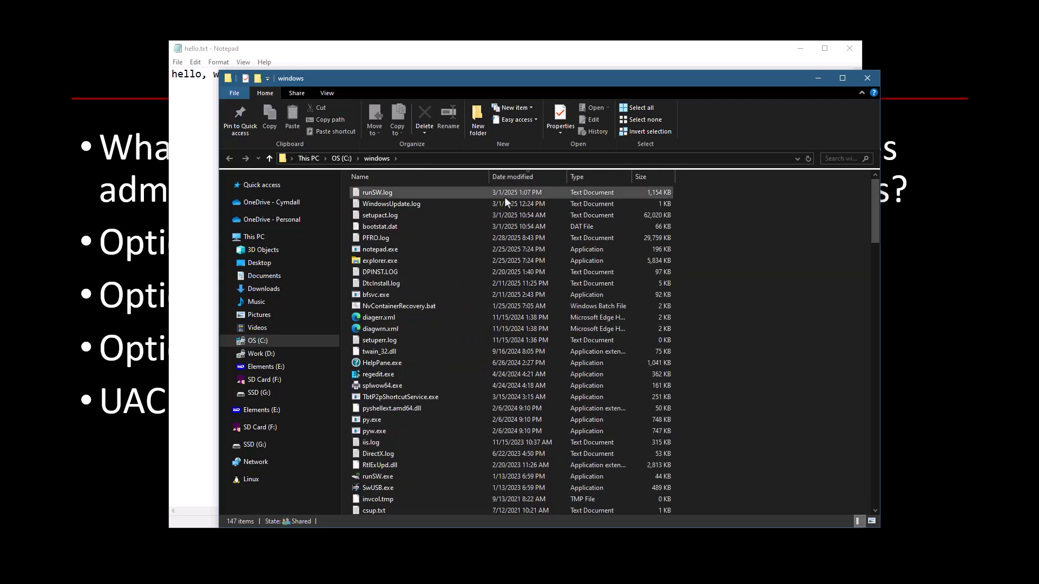
click(443, 216)
Step through the newest files (runSW.log, setupact.log, PFRO.log, HelpPane.exe) looking for hello.txt.
key(h)
key(Up)
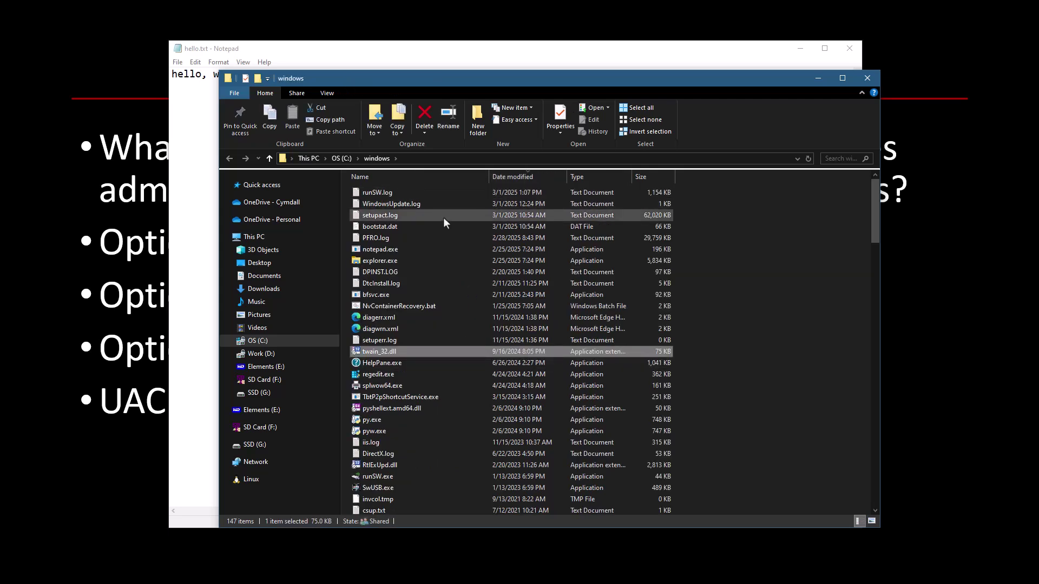
key(Up)
key(p)
key(r)
key(w)
key(b)
key(Down)
key(Down)
key(Up)
key(Up)
key(Up)
key(Up)
key(Up)
key(Down)
key(Down)
key(p)
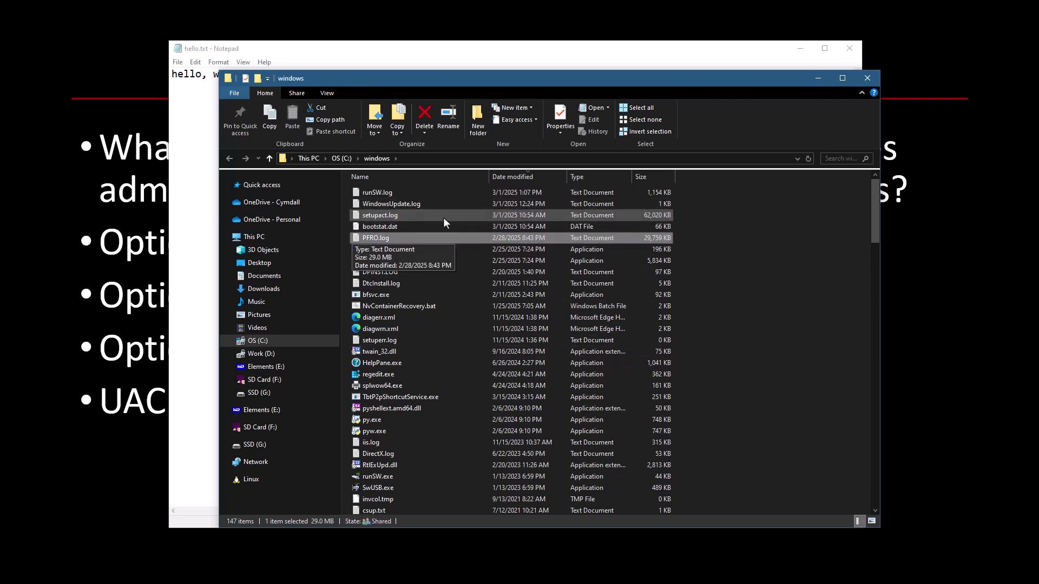
key(h)
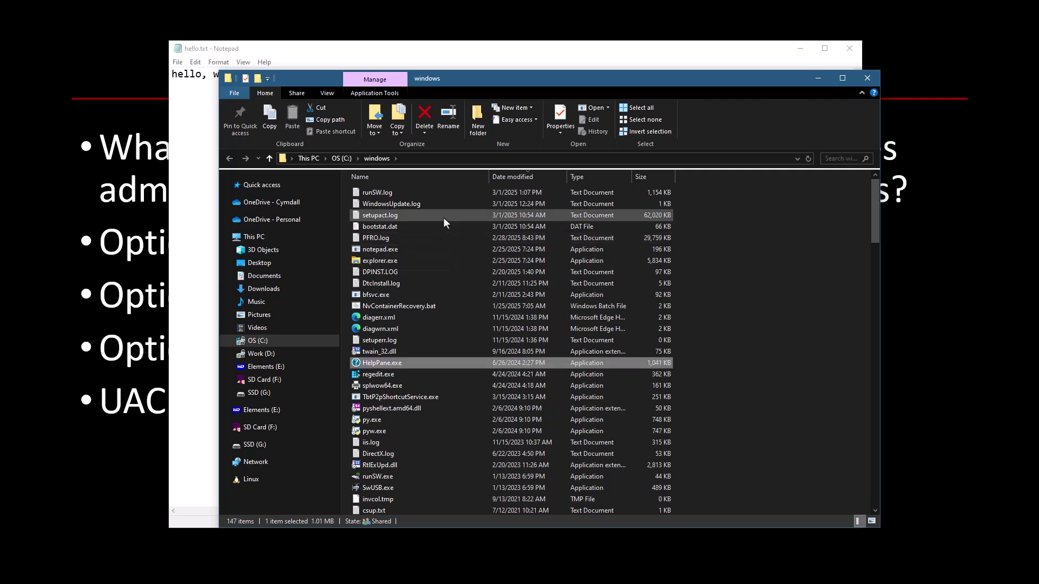
Minimize Explorer, switch notepad.exe's UAC virtualization to Disabled in Task Manager, then minimize Task Manager.
click(818, 80)
key(ctrl+shift+Escape)
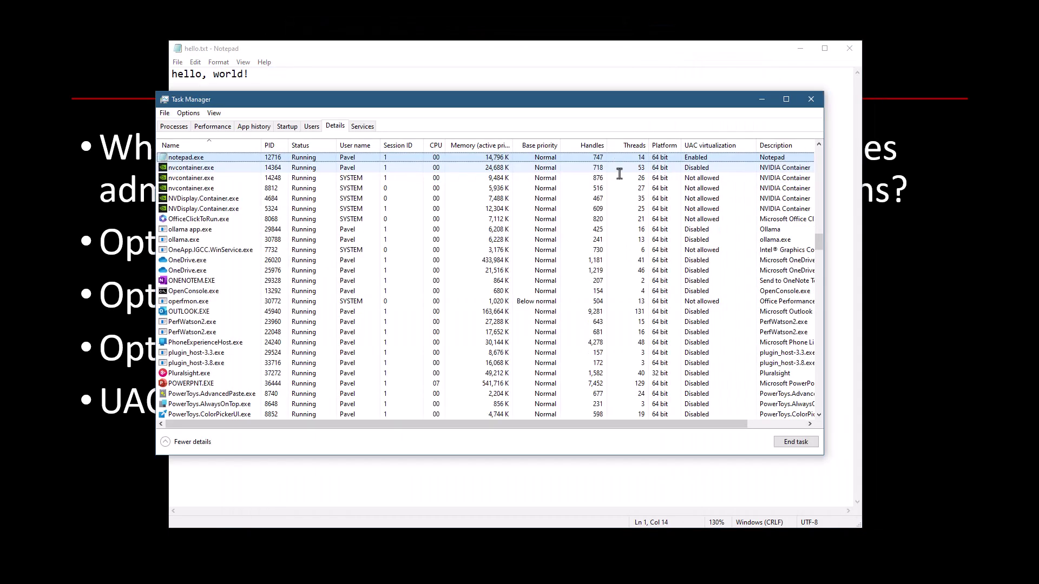
scroll(587, 180, up, 1)
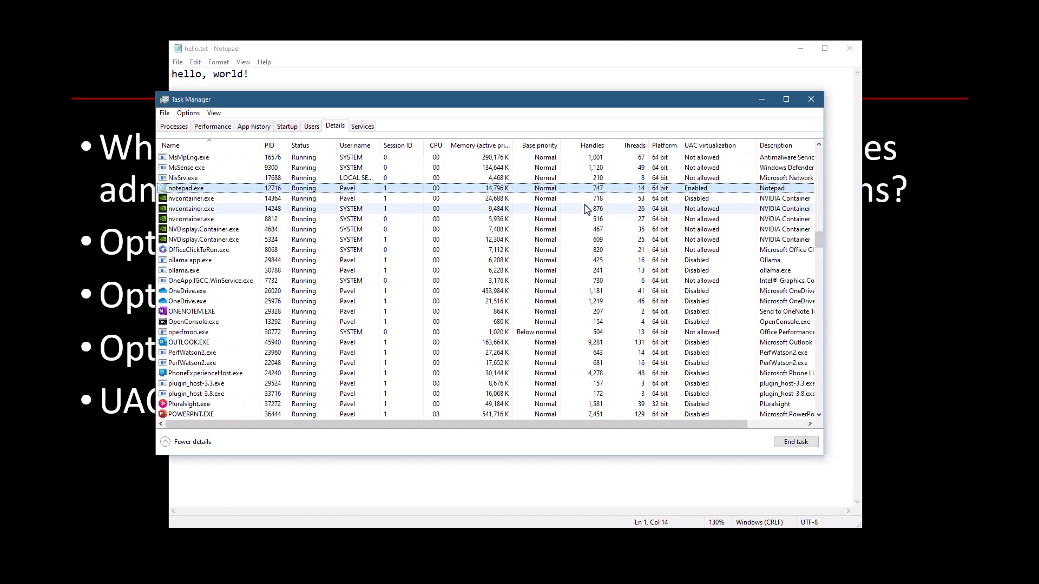
right_click(634, 195)
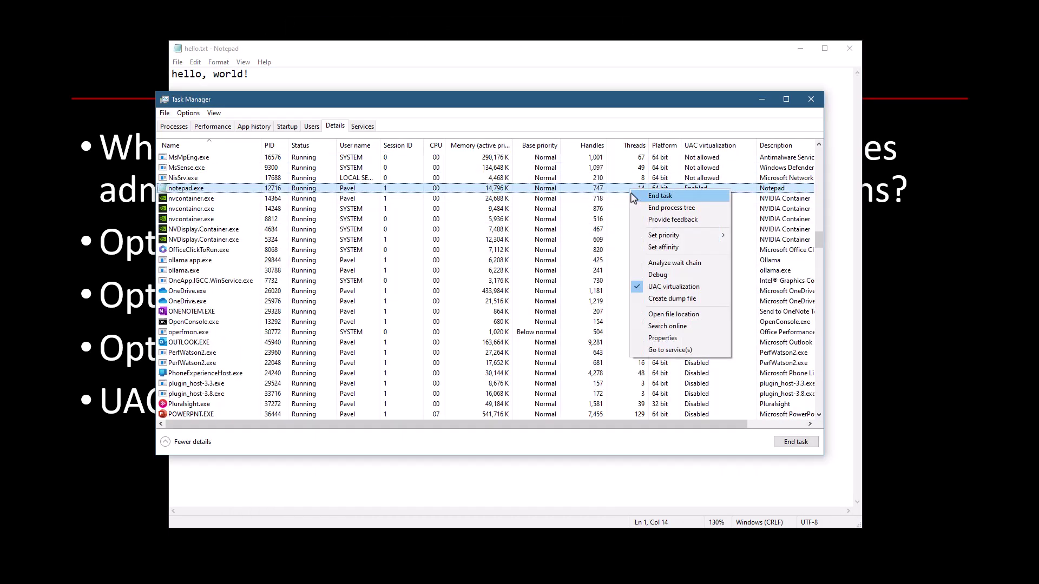
click(658, 287)
click(520, 327)
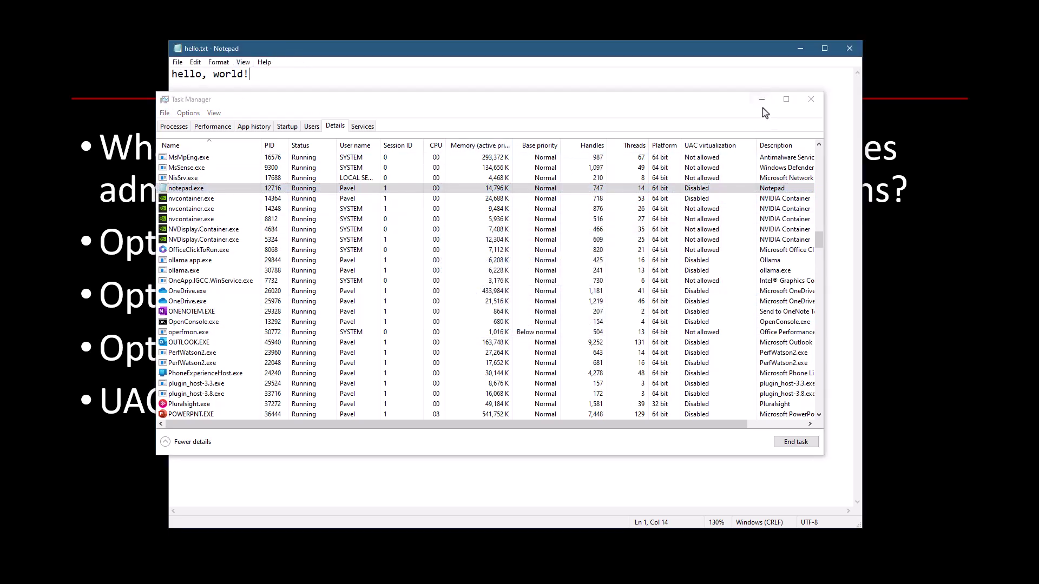
click(761, 101)
click(178, 63)
click(214, 104)
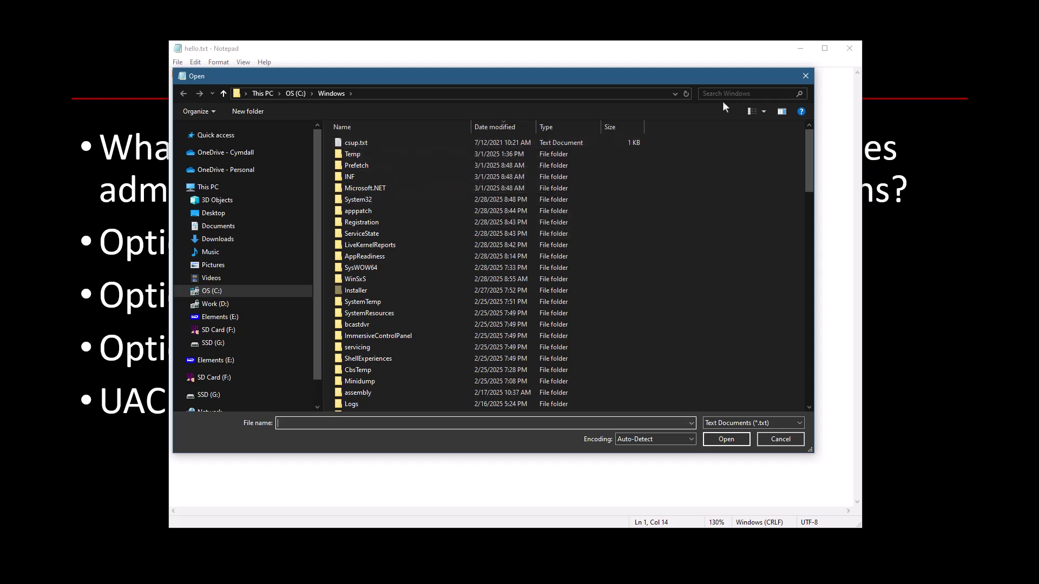
click(805, 76)
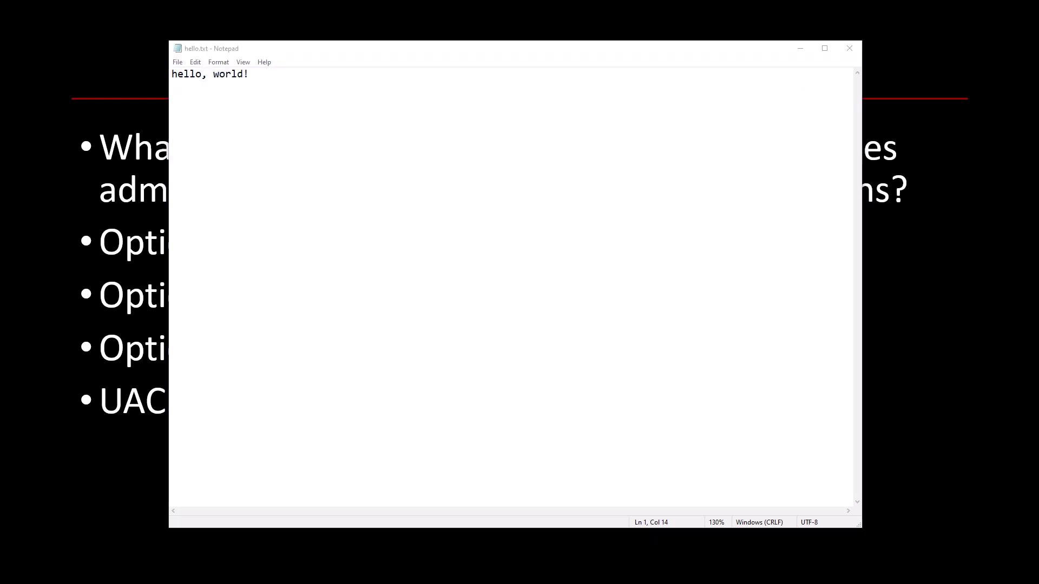
Return to Explorer at AppData VirtualStore, open its Windows folder and select hello.txt to see its size.
key(alt+Tab)
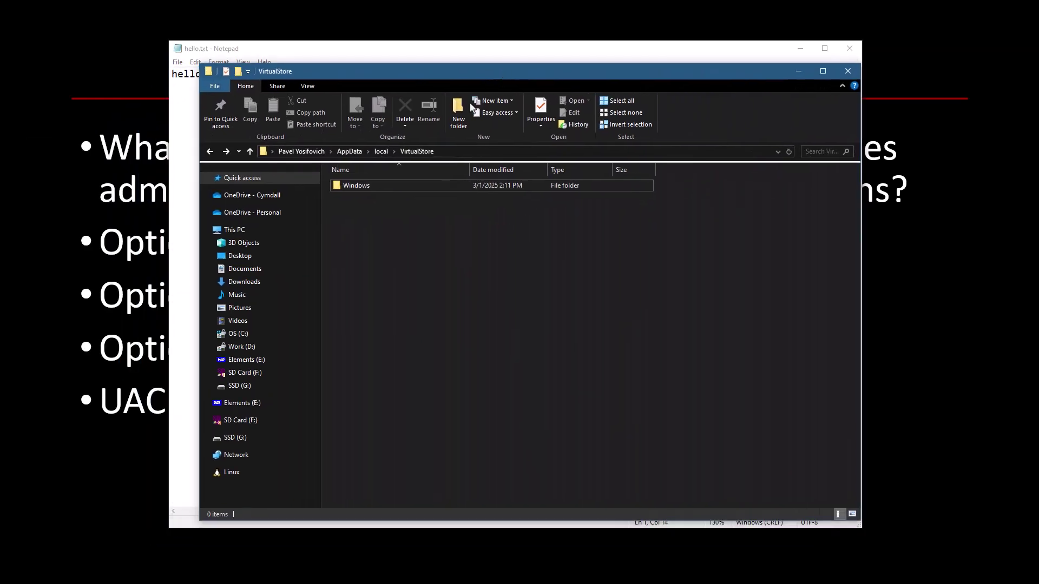
click(457, 150)
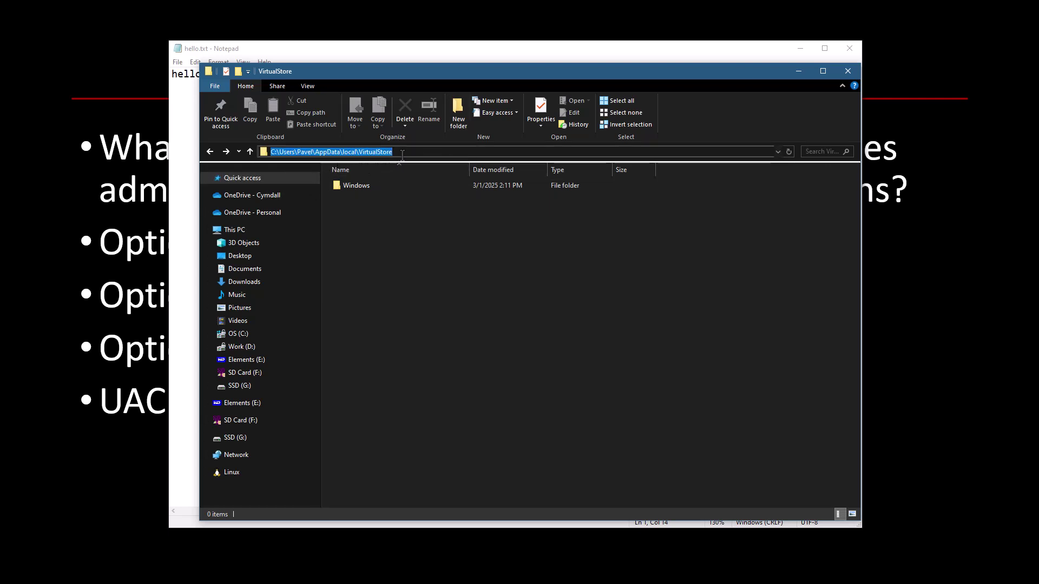
click(403, 220)
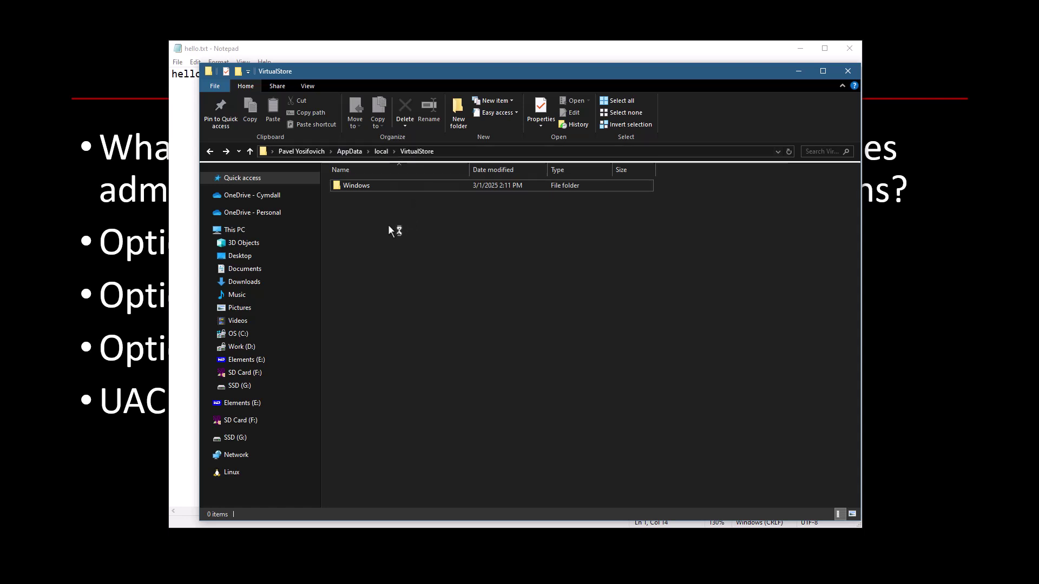
double_click(365, 189)
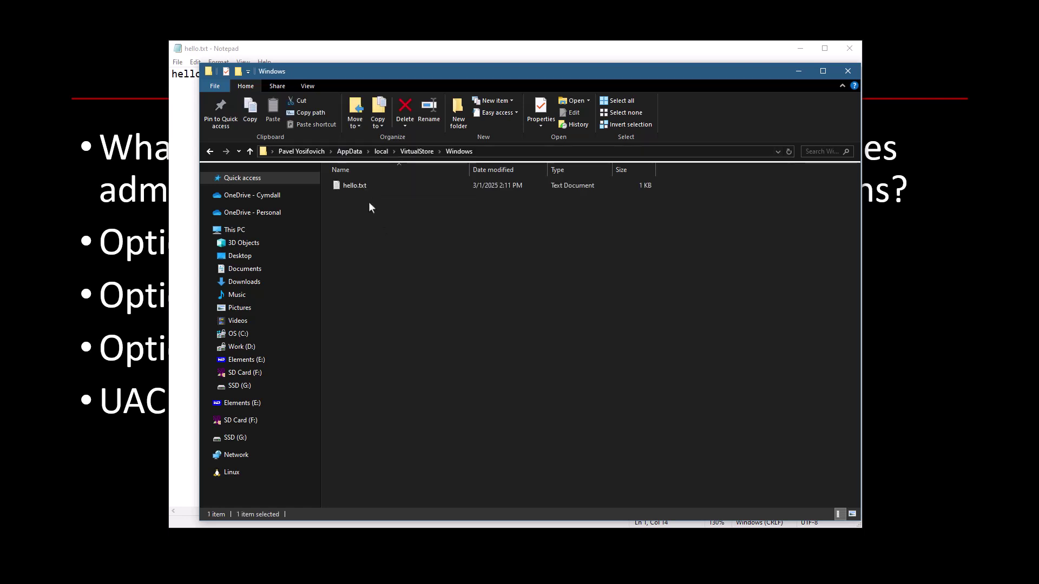
click(360, 190)
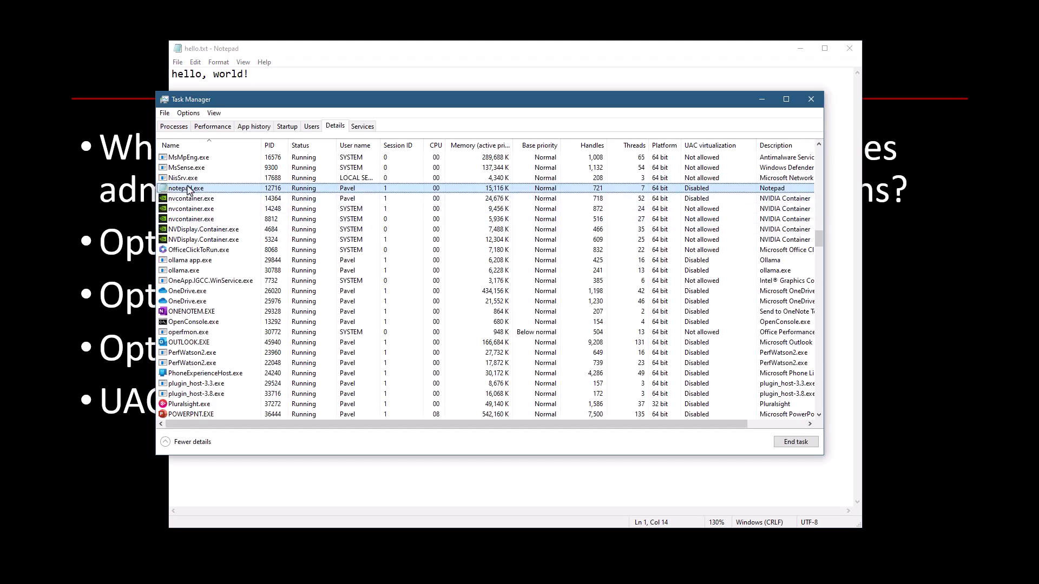
Set notepad.exe's UAC virtualization back to Enabled, then close Task Manager.
right_click(620, 192)
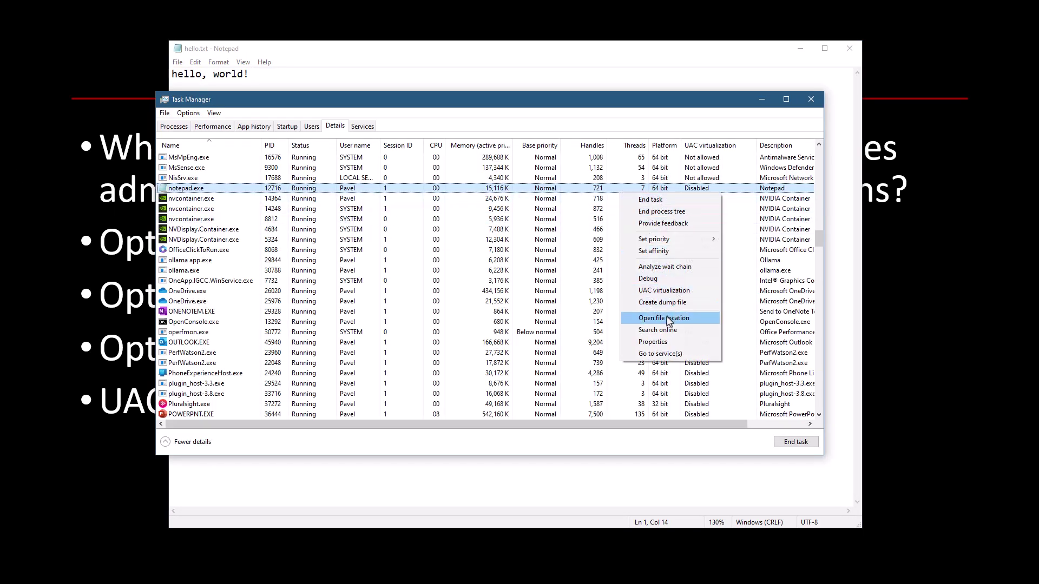
click(663, 292)
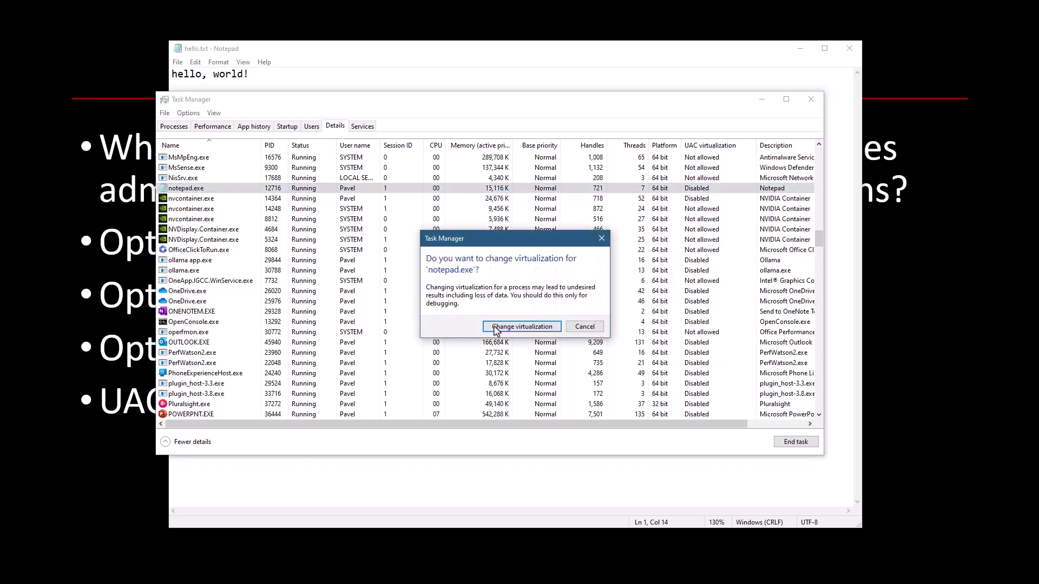
click(514, 327)
click(417, 74)
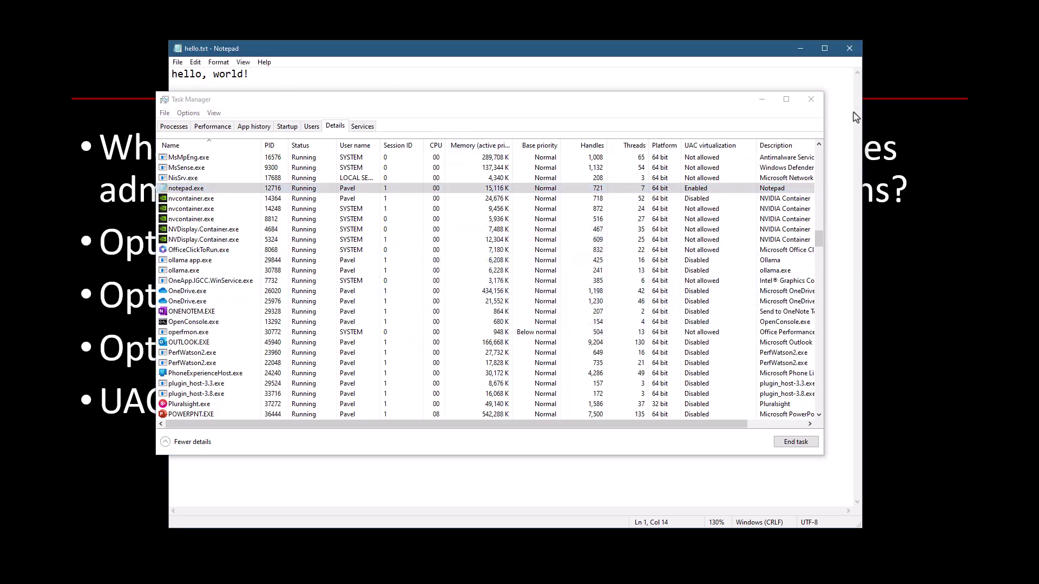
click(812, 99)
click(176, 62)
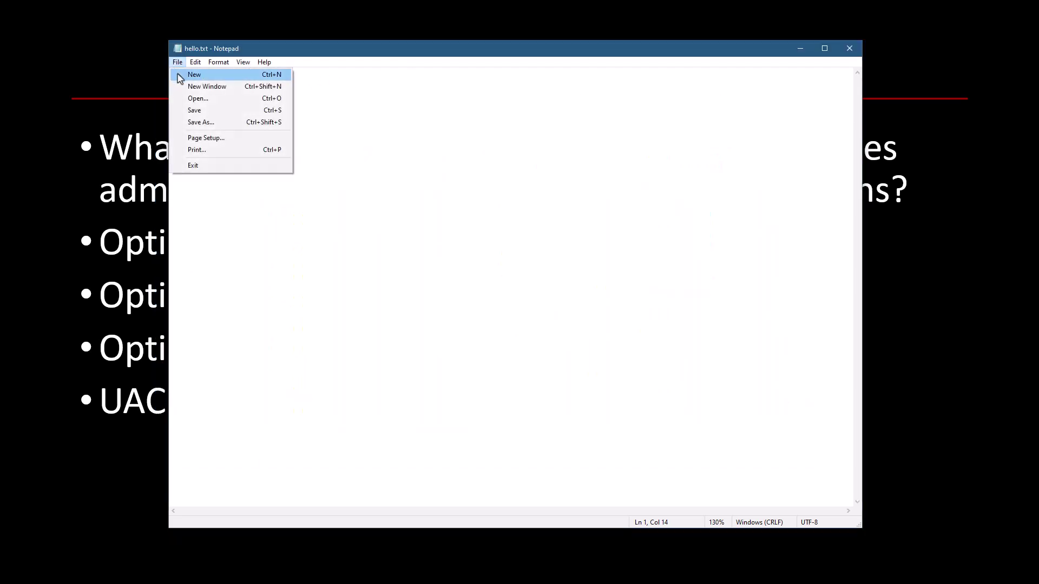
click(193, 99)
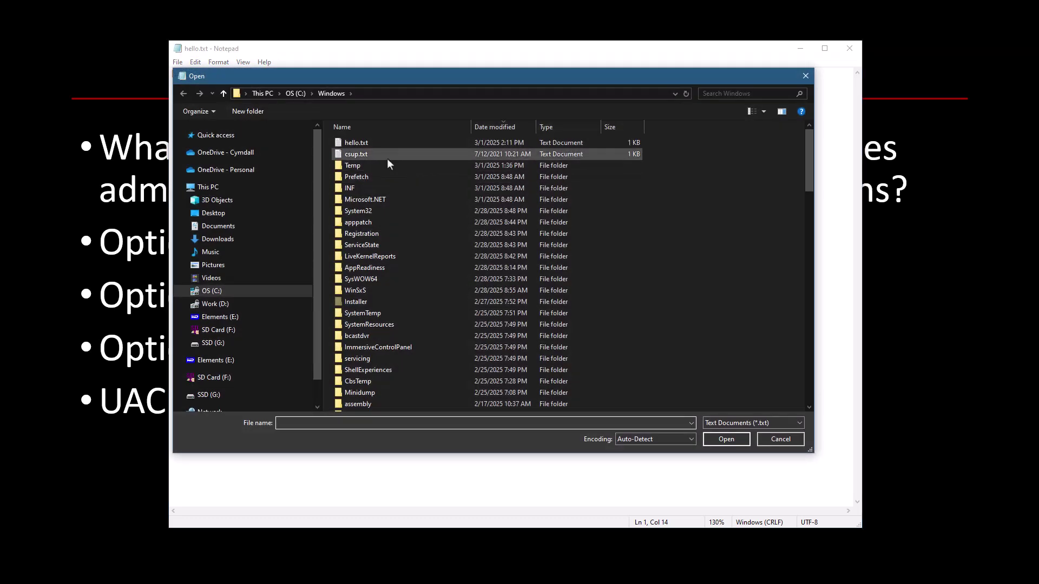
click(359, 143)
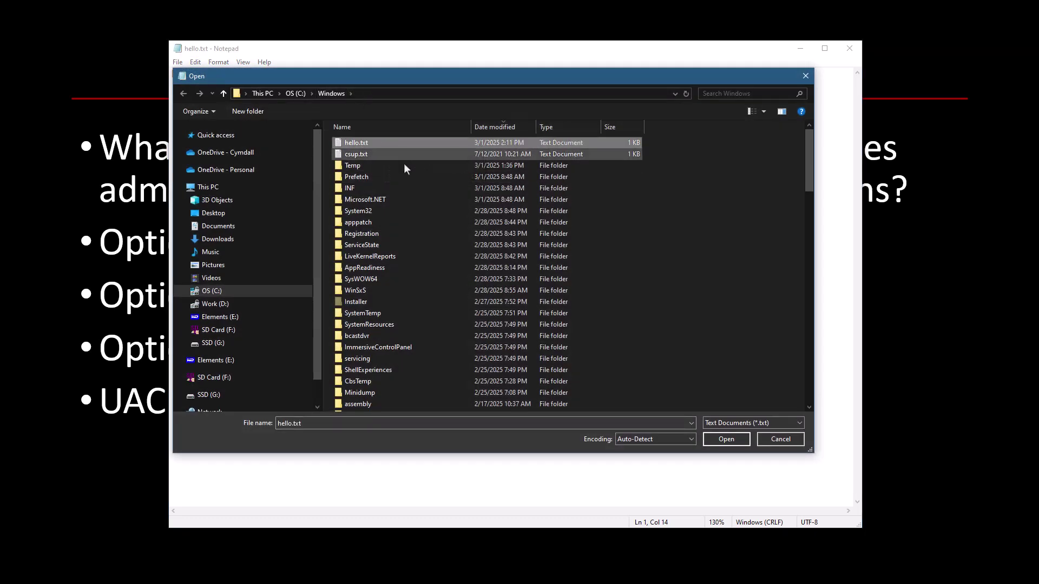
drag(416, 80, 444, 97)
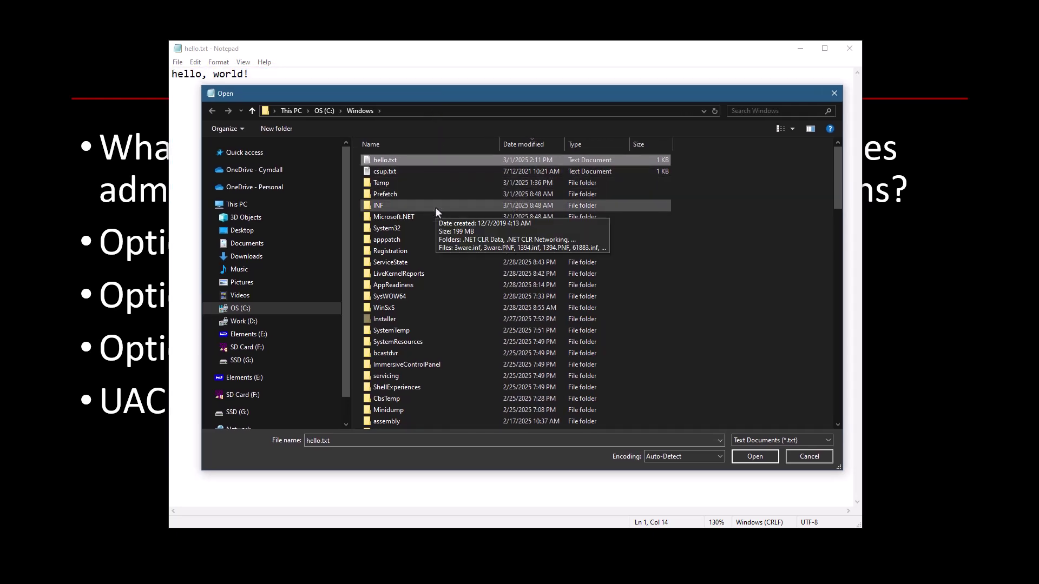
click(837, 93)
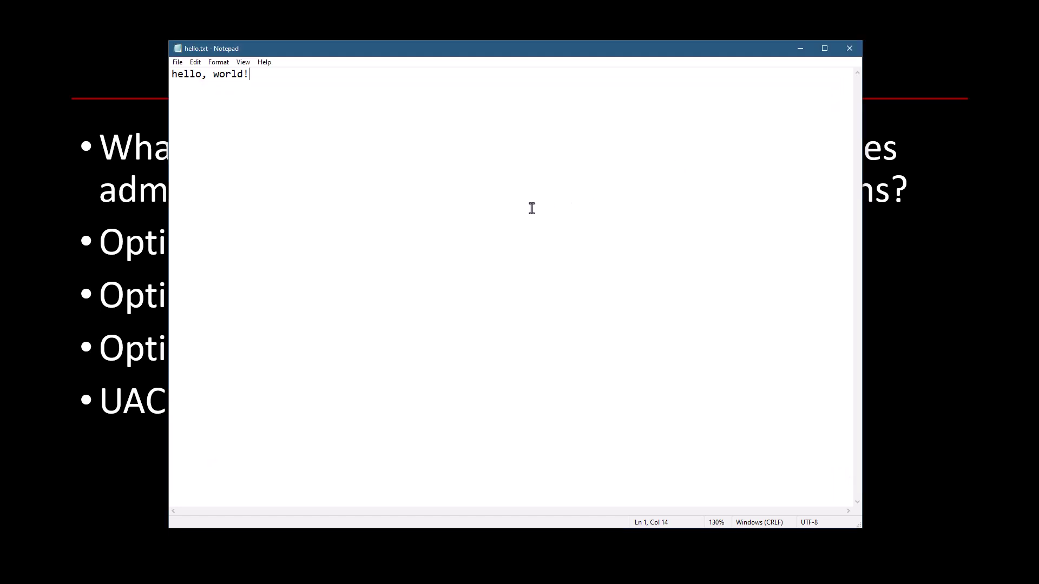
Reopen Task Manager with Ctrl+Shift+Esc to check notepad.exe's UAC virtualization reads Enabled.
key(ctrl+shift+Escape)
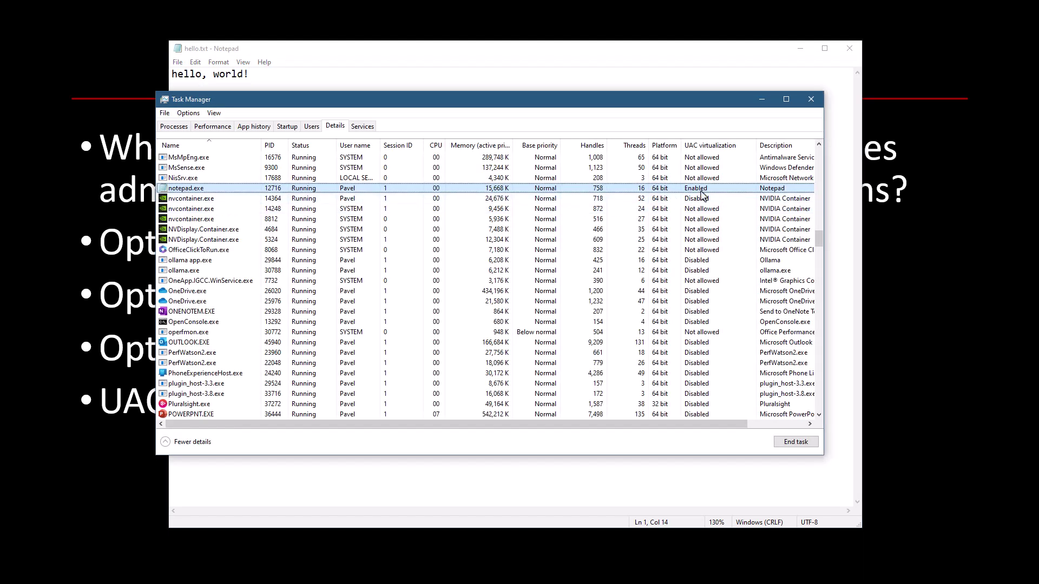